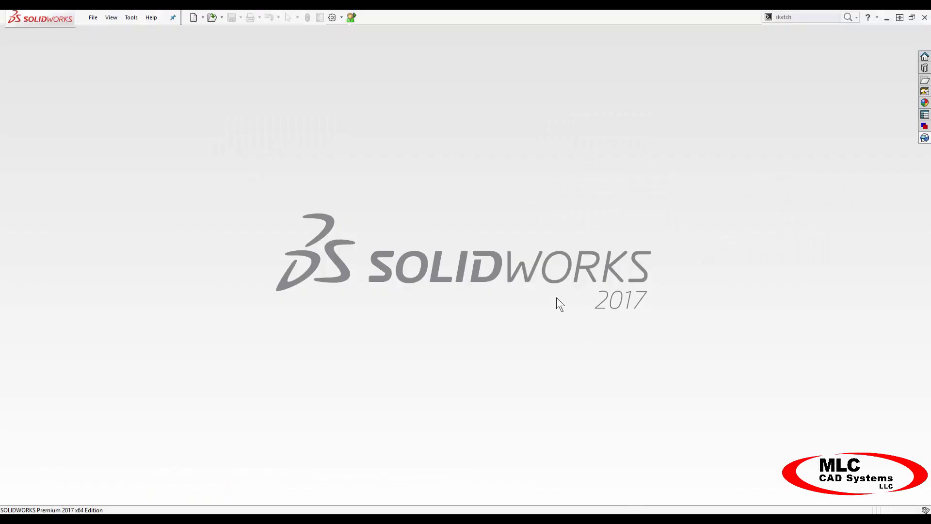
# - Look over the View page of System Options, then close the dialog
pyautogui.click(333, 18)
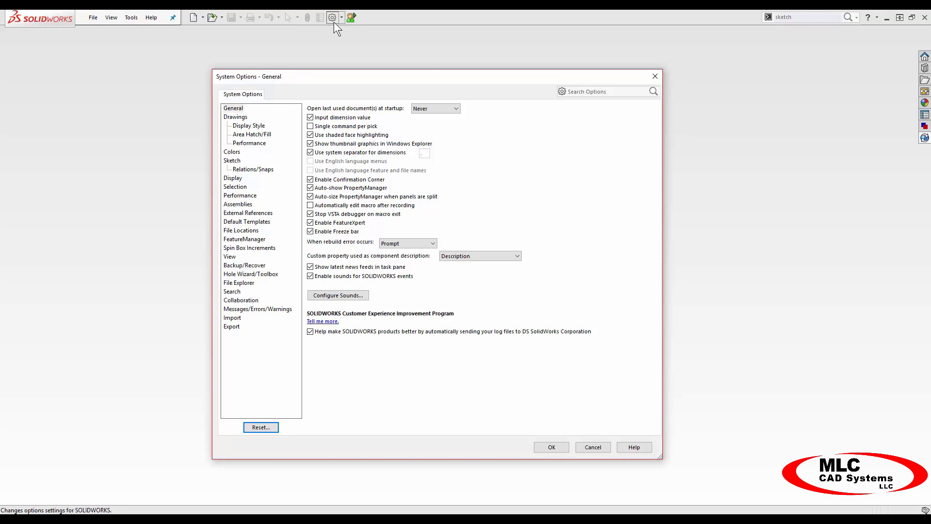
pyautogui.click(230, 257)
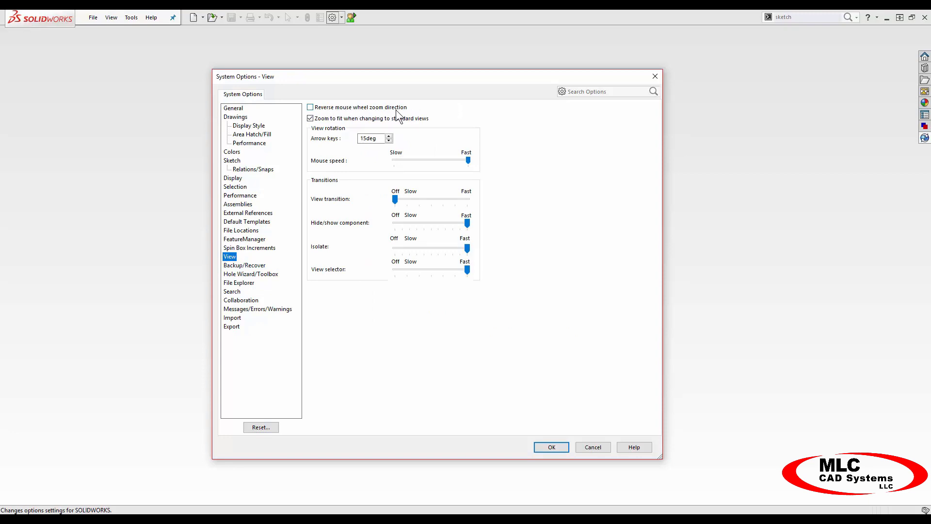
pyautogui.click(650, 77)
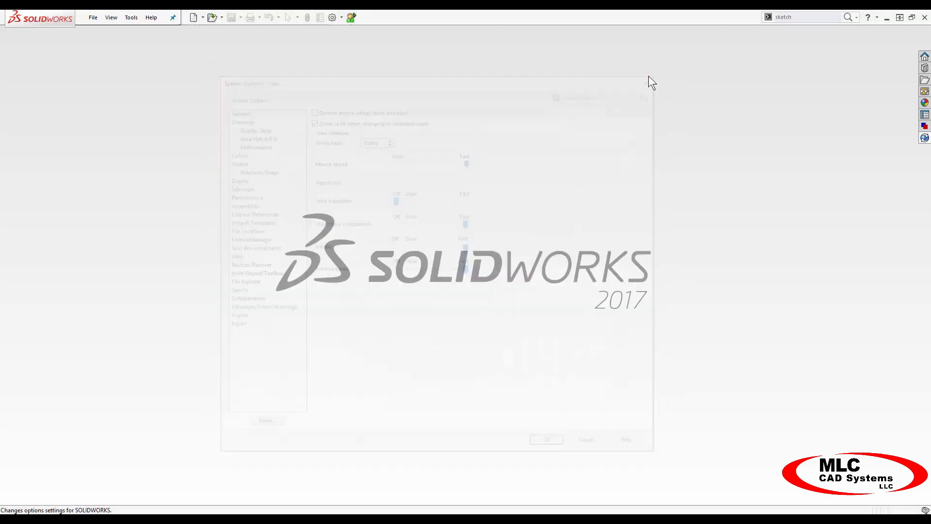
# - Create a new part document, Part3
pyautogui.click(194, 18)
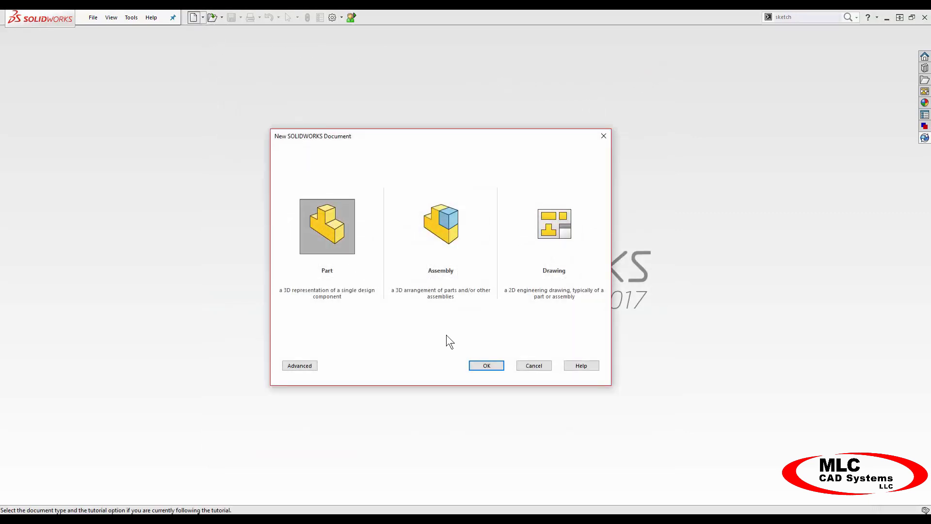
pyautogui.click(486, 366)
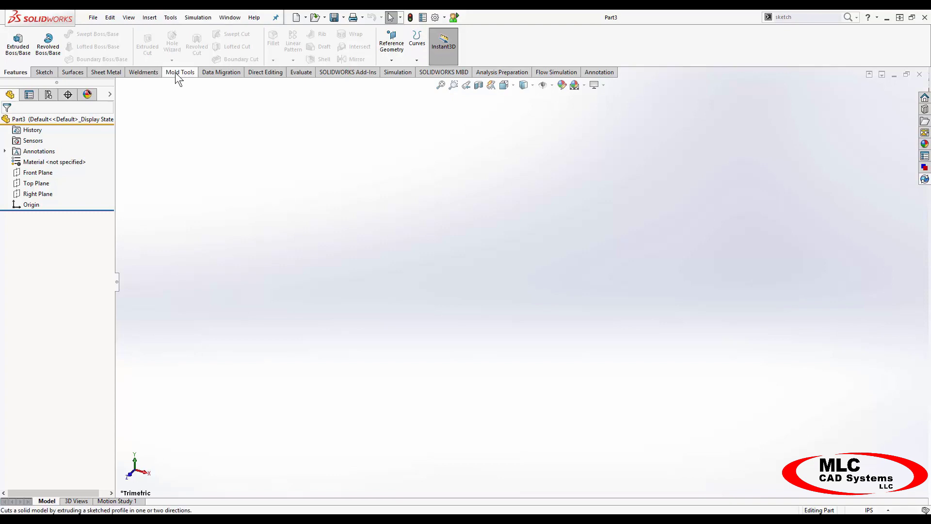
pyautogui.moveTo(175, 72); pyautogui.dragTo(234, 63)
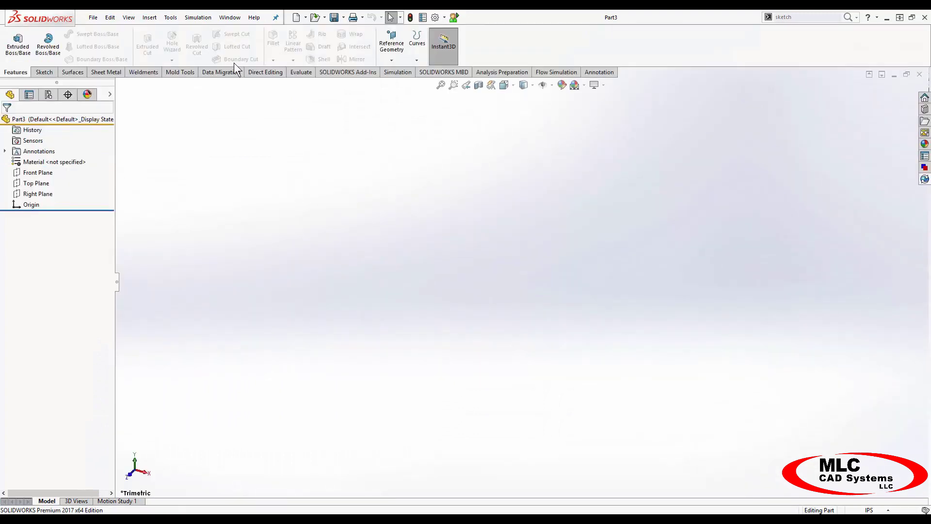
# - Search commands for 'sketch' and add Align Sketch to the Features CommandManager tab
pyautogui.rightClick(144, 71)
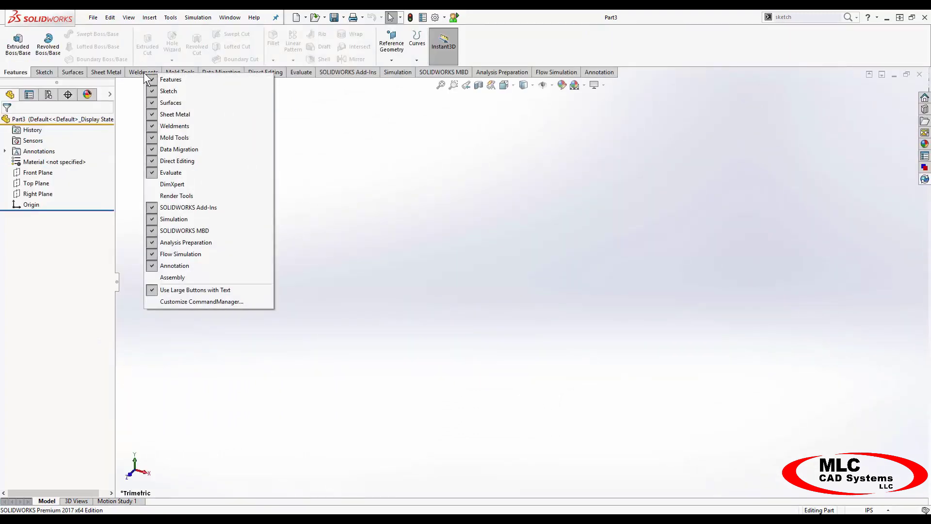
pyautogui.click(859, 22)
pyautogui.click(858, 18)
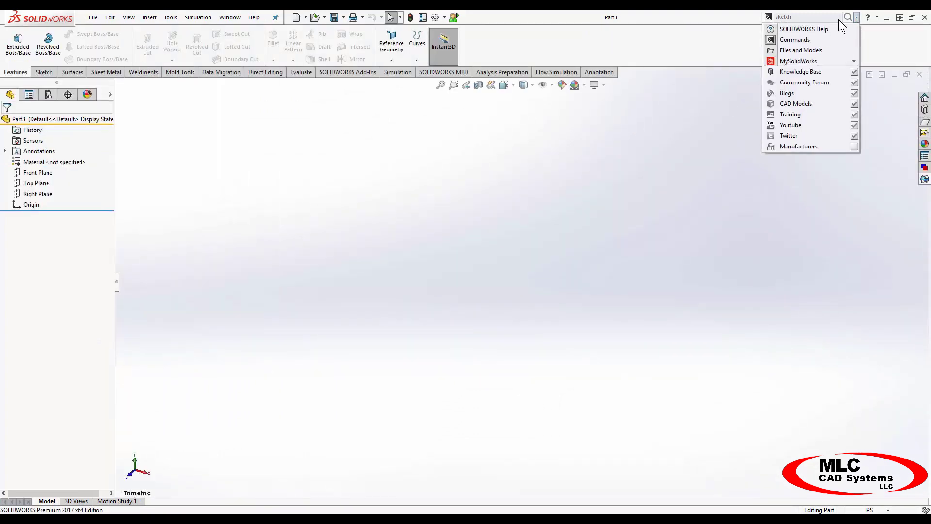
pyautogui.click(839, 20)
pyautogui.click(834, 19)
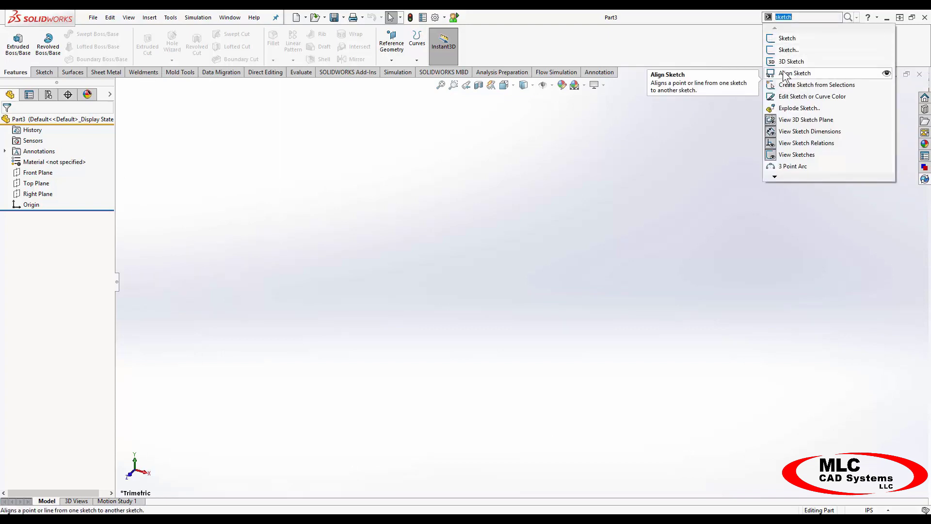
pyautogui.moveTo(771, 75)
pyautogui.mouseDown()
pyautogui.moveTo(494, 42)
pyautogui.moveTo(499, 46)
pyautogui.mouseUp()
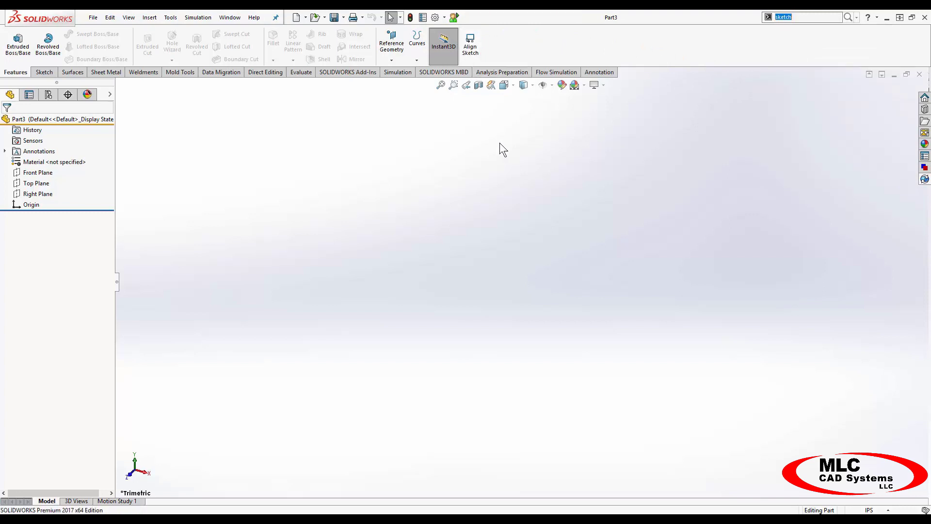
pyautogui.click(445, 18)
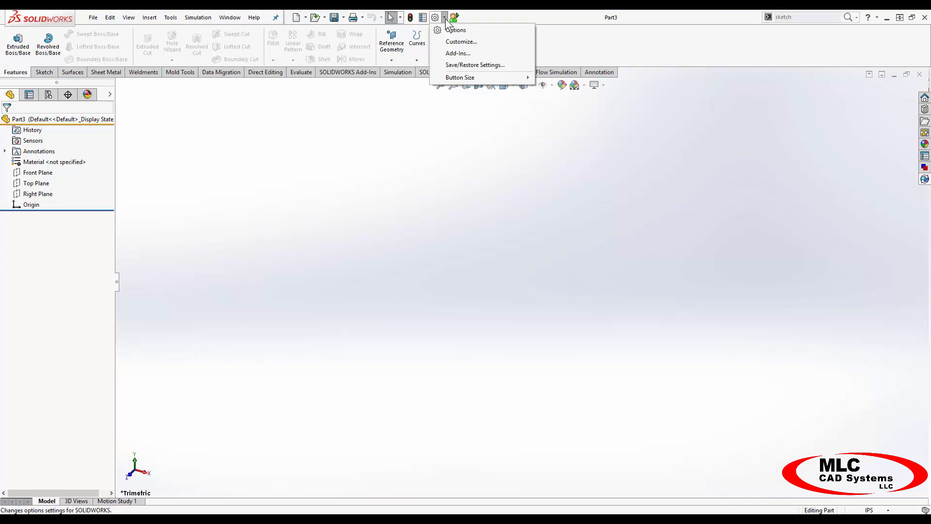
pyautogui.click(456, 42)
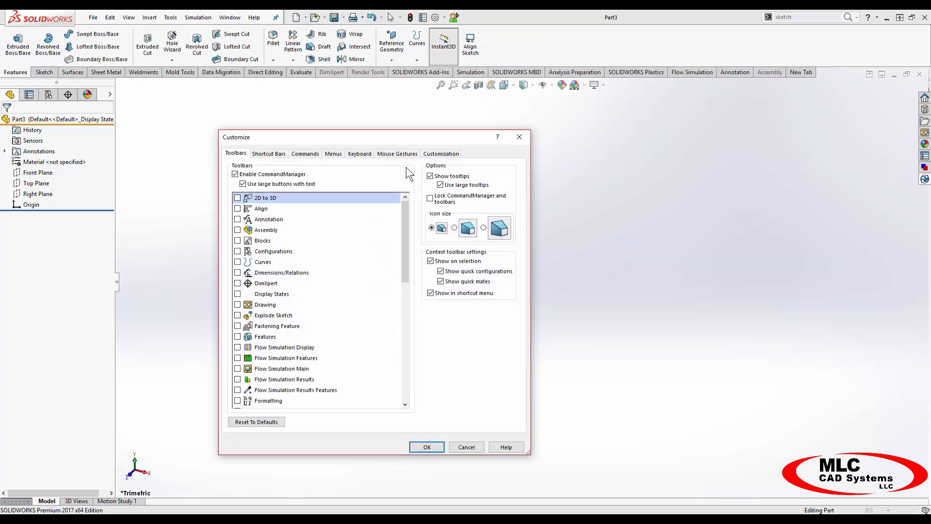
pyautogui.click(399, 154)
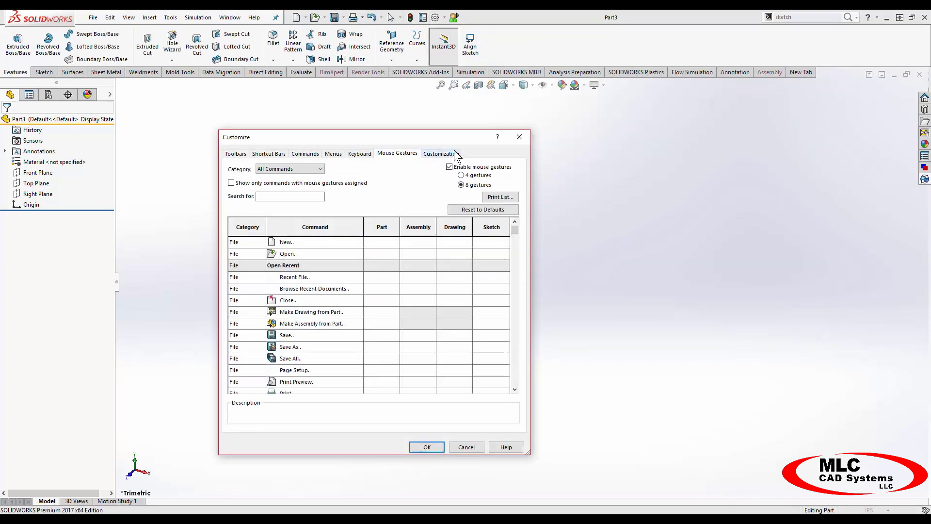
pyautogui.click(520, 136)
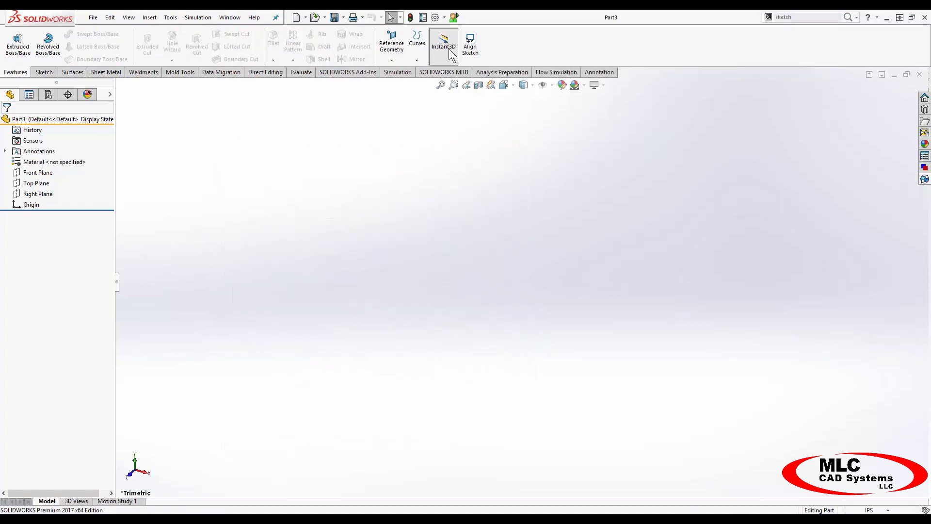
pyautogui.click(435, 18)
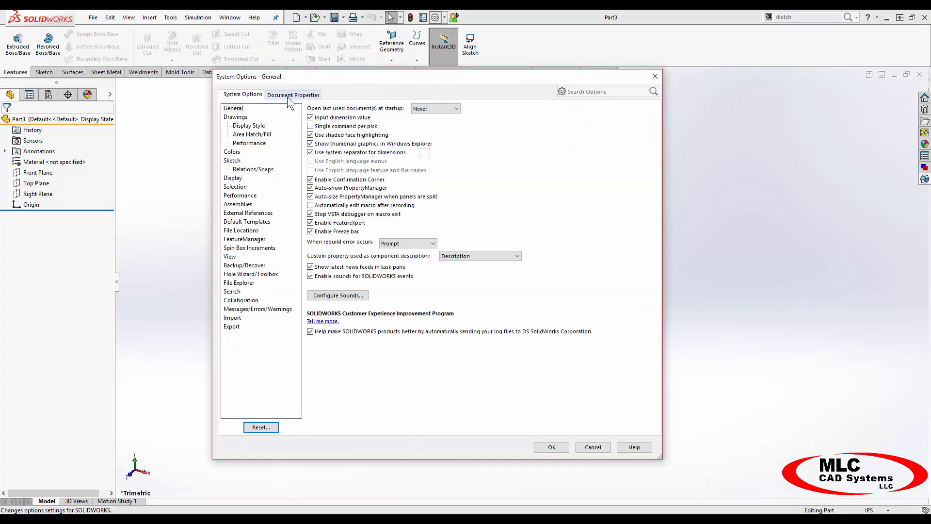
pyautogui.click(288, 97)
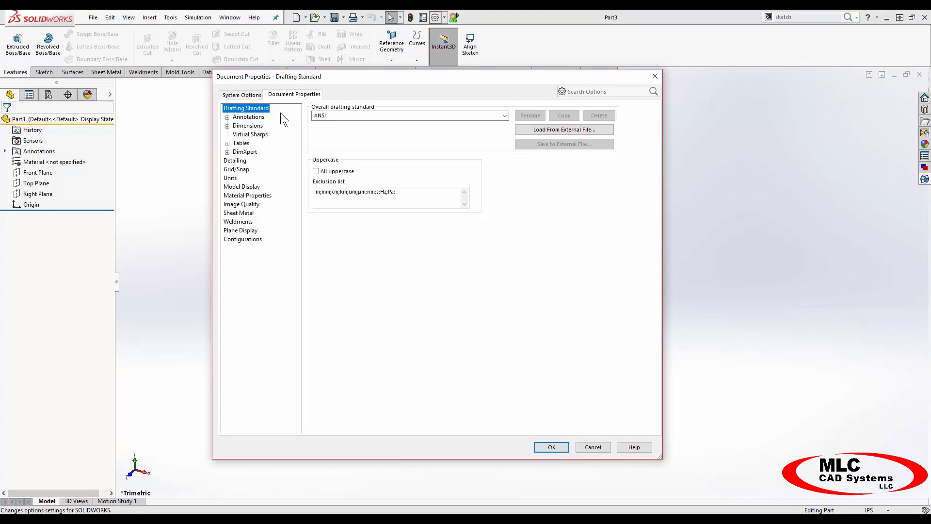
pyautogui.click(230, 178)
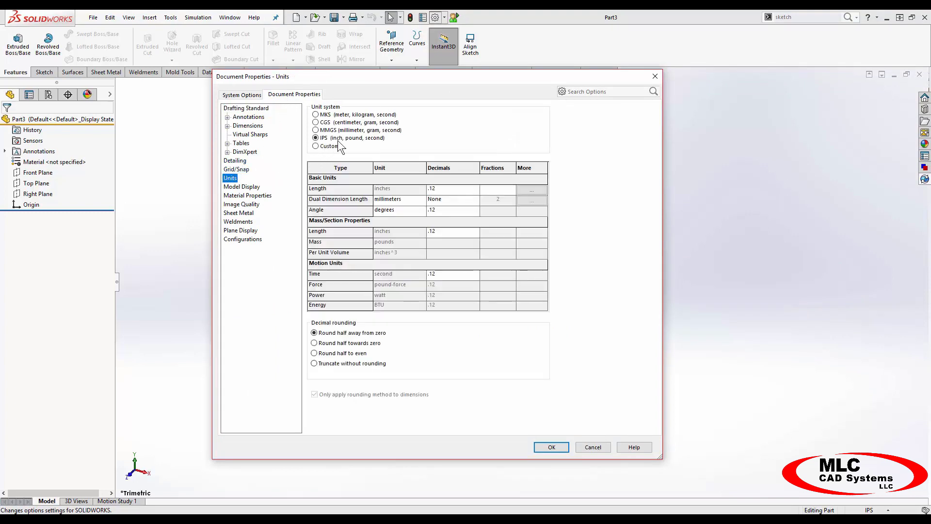
pyautogui.click(655, 78)
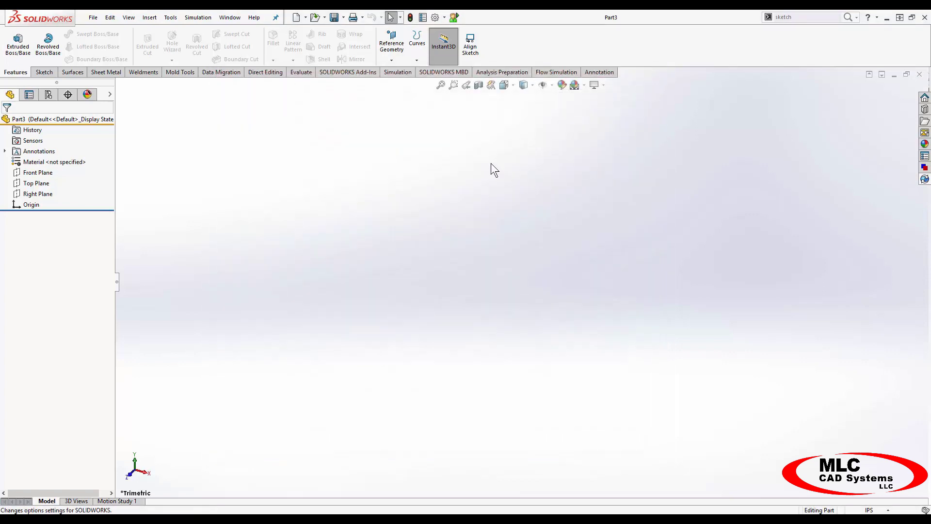
# - In Summary Information, add a Material custom property linked to the part's material
pyautogui.click(422, 18)
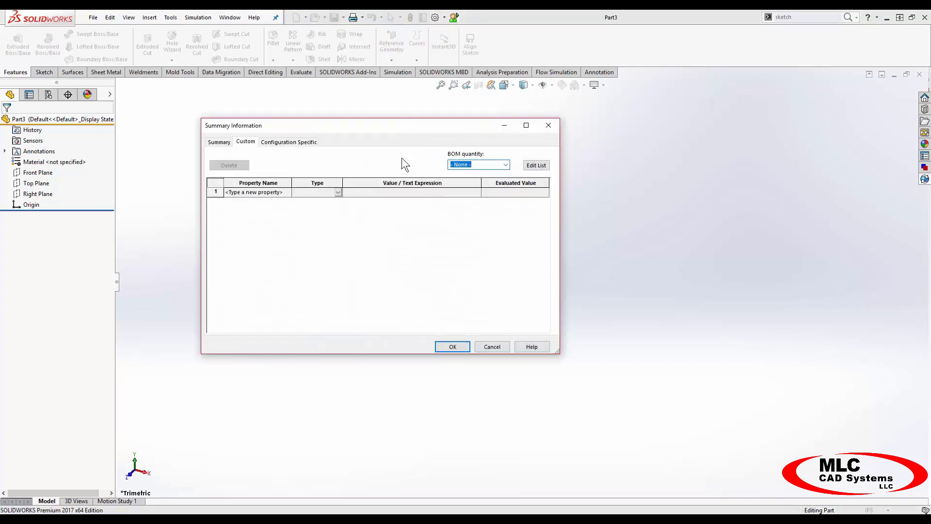
pyautogui.click(279, 194)
pyautogui.click(287, 192)
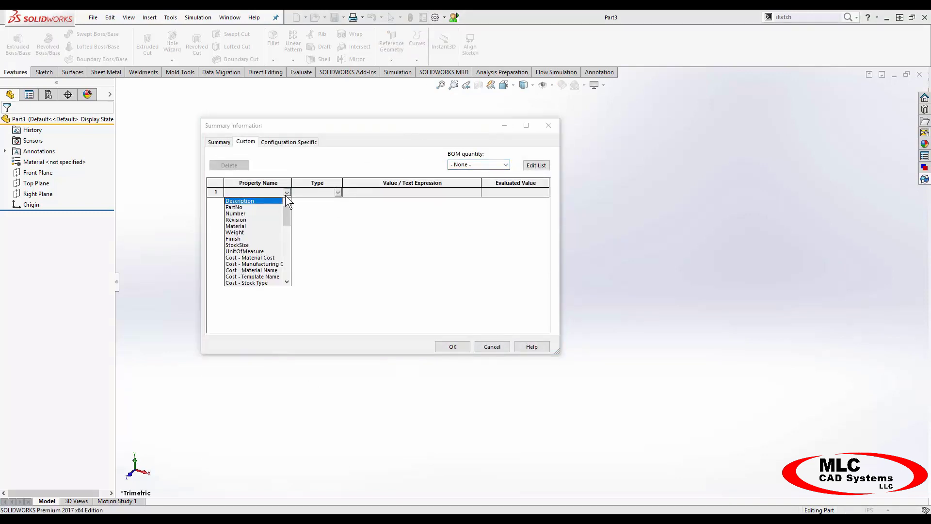
pyautogui.click(252, 225)
pyautogui.click(420, 193)
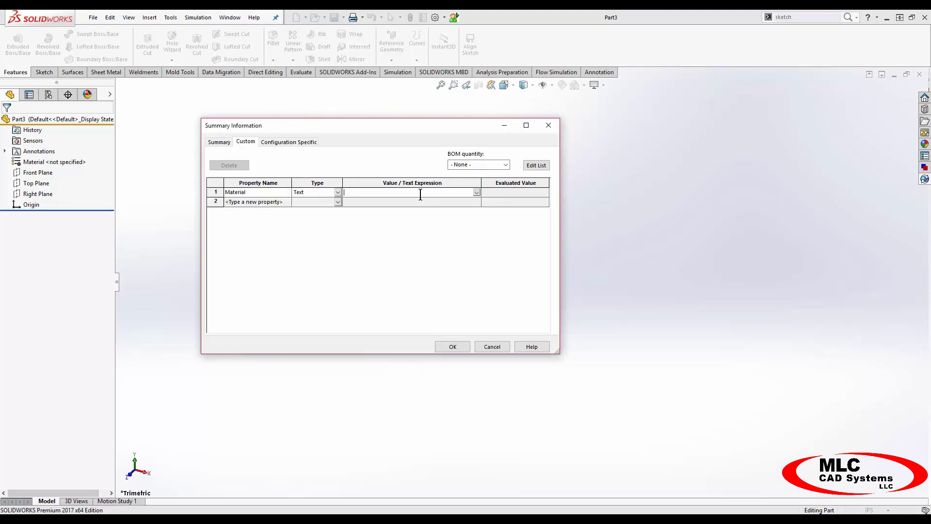
pyautogui.click(476, 193)
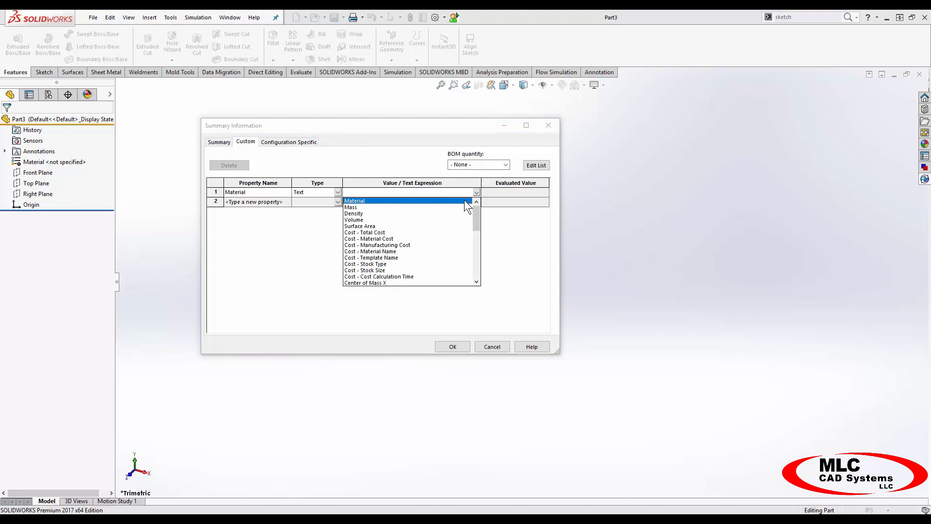
pyautogui.click(464, 200)
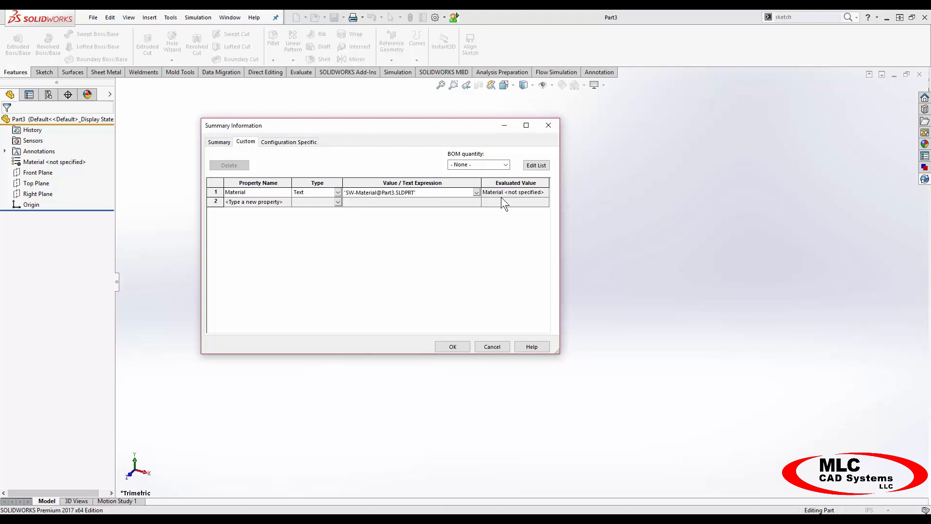
# - Add a PartNo custom property with the value XXXXX
pyautogui.click(279, 202)
pyautogui.click(287, 202)
pyautogui.click(262, 216)
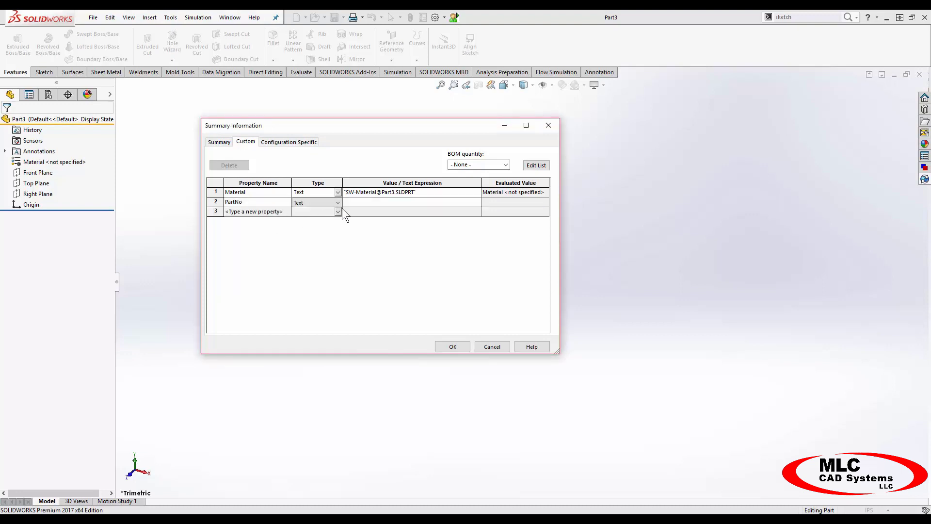
pyautogui.click(357, 203)
pyautogui.write('xxxxx')
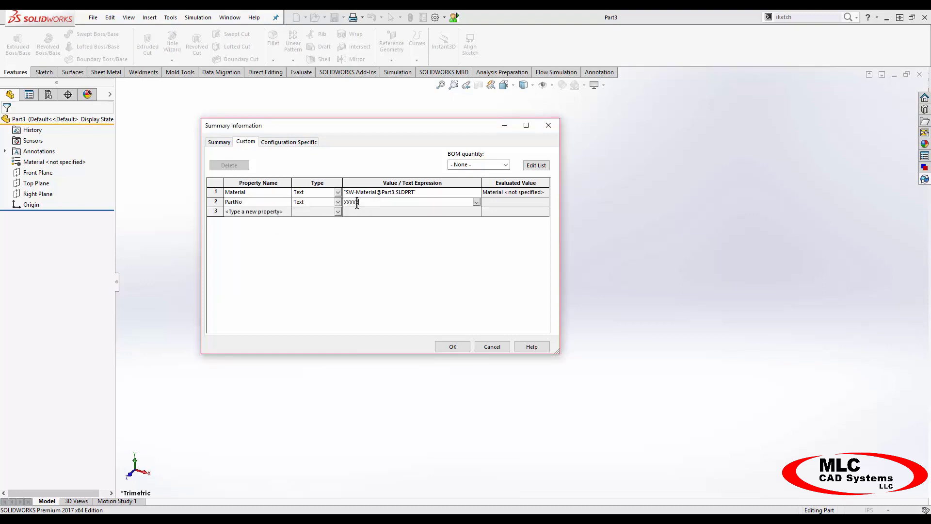
pyautogui.click(281, 212)
# - Add a Description custom property with the value XXXXX
pyautogui.click(287, 212)
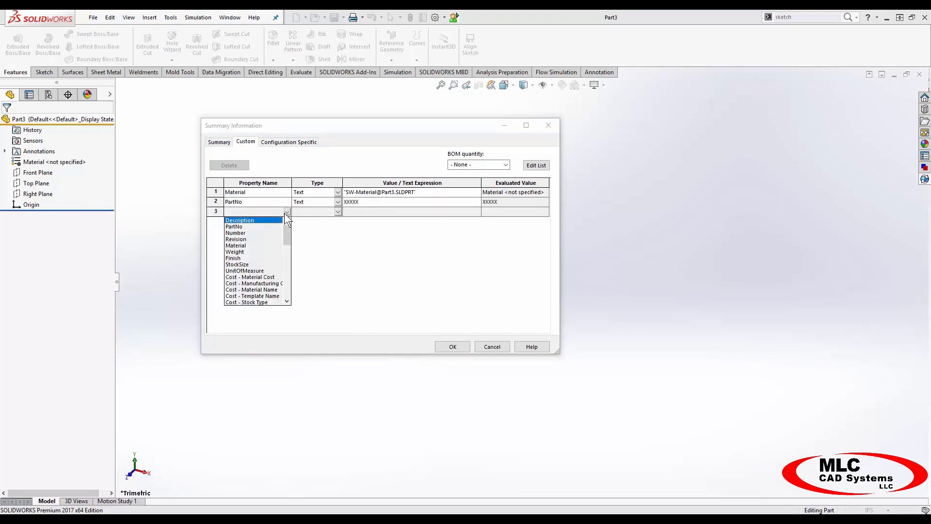
pyautogui.click(282, 220)
pyautogui.click(360, 212)
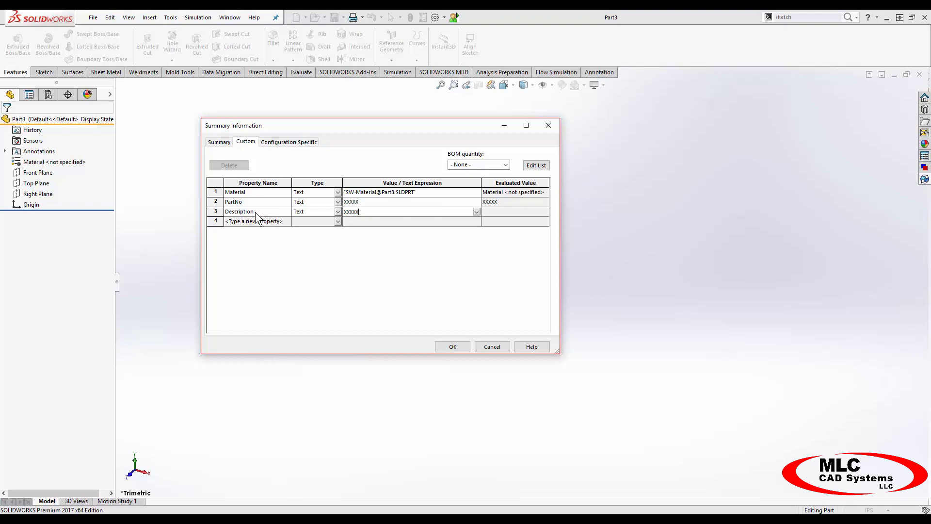
pyautogui.click(284, 222)
pyautogui.click(286, 221)
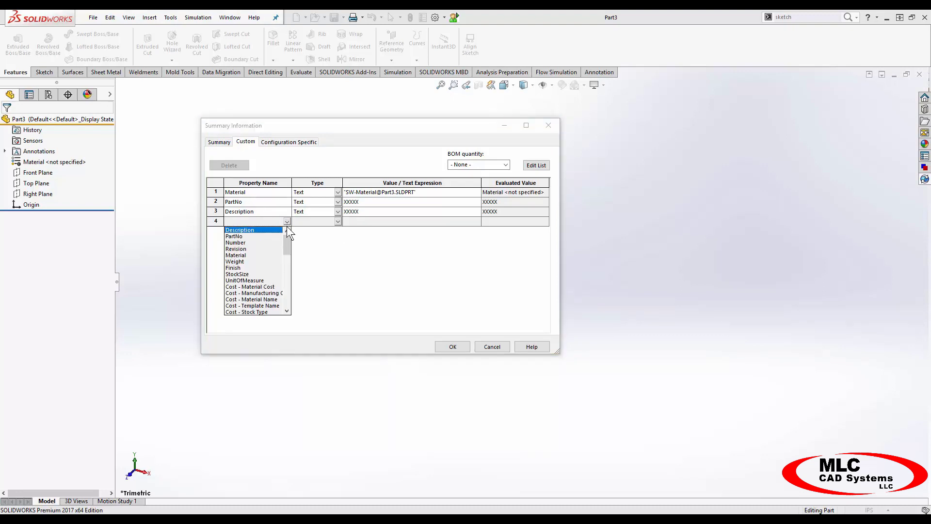
pyautogui.click(321, 247)
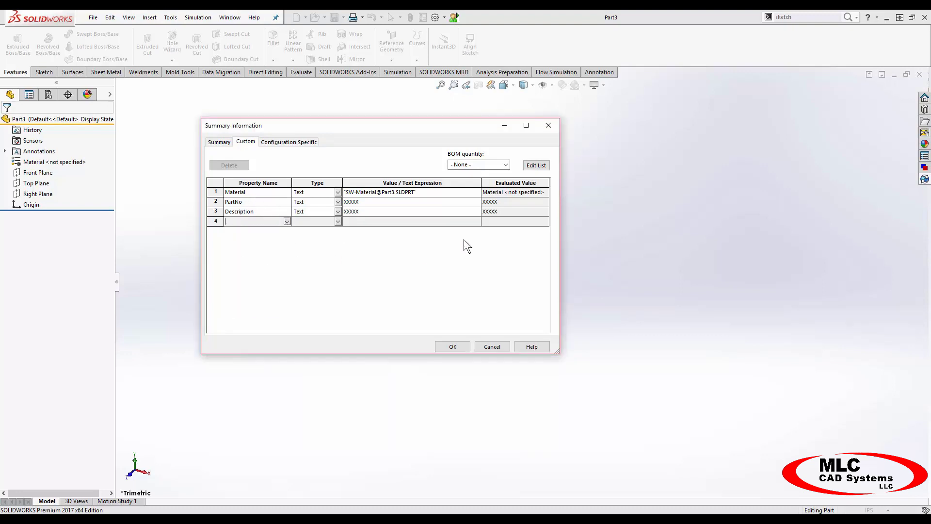
# - Confirm the edited custom property list and apply the properties to close the summary
pyautogui.click(534, 166)
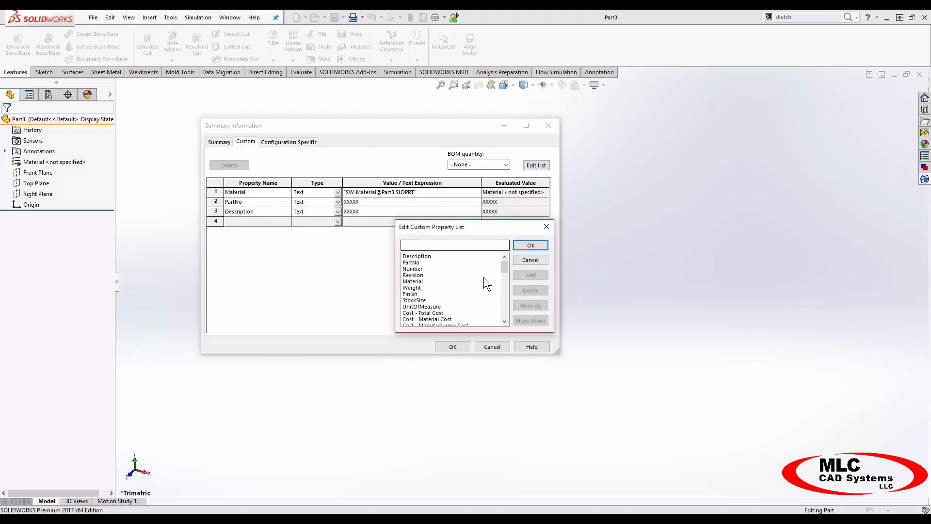
pyautogui.click(531, 246)
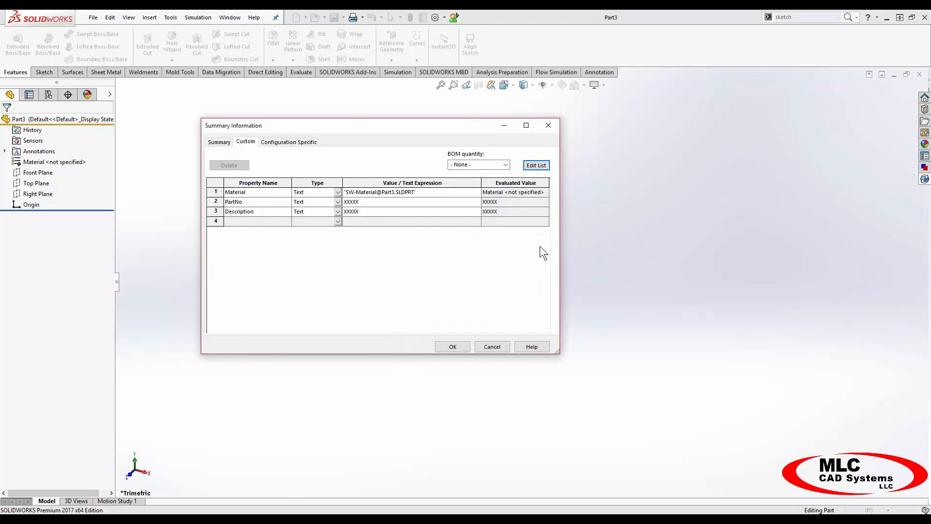
pyautogui.click(458, 347)
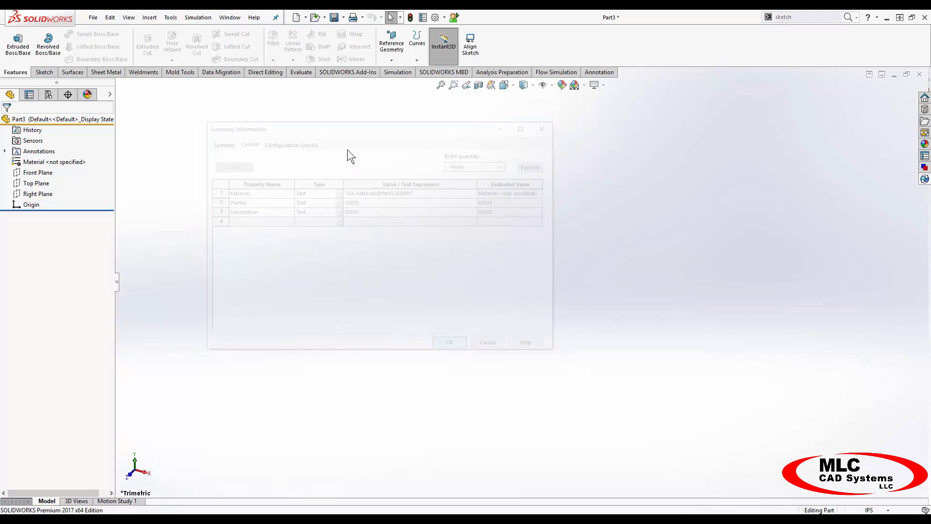
# - Start Save As and browse to the Solidworks Custom folder in Documents
pyautogui.click(97, 20)
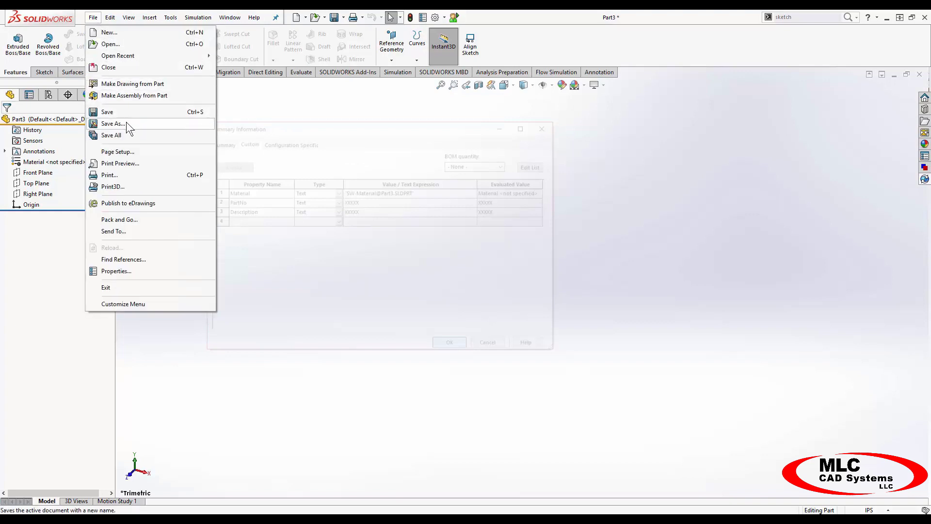
pyautogui.click(126, 123)
pyautogui.moveTo(450, 152); pyautogui.dragTo(384, 106)
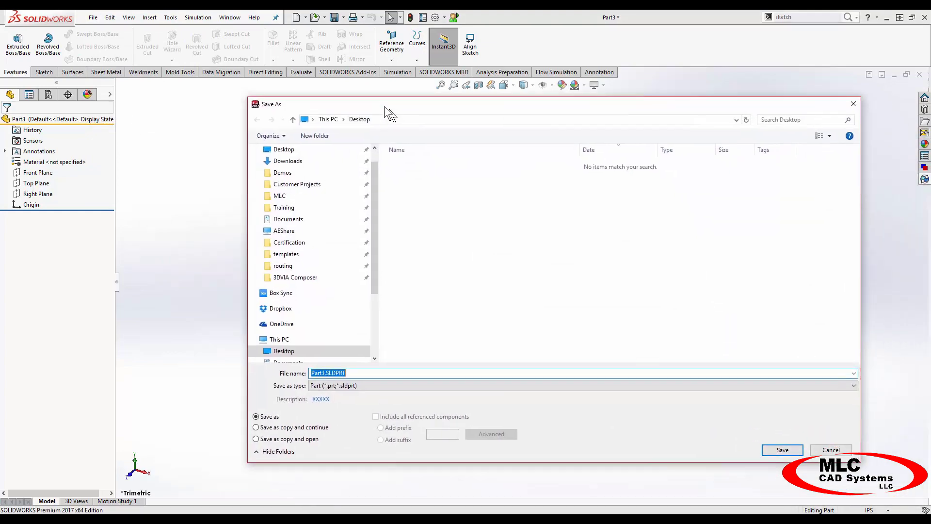
pyautogui.scroll(-3, 365, 315)
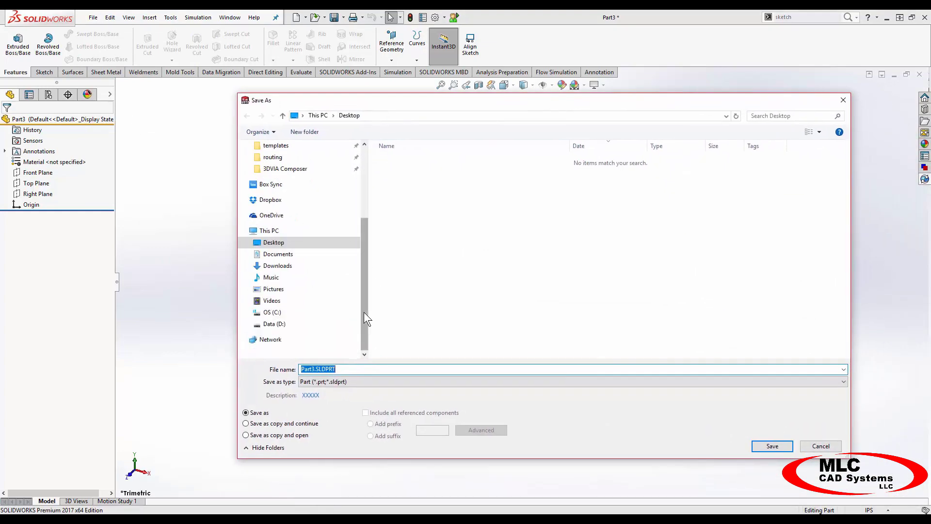
pyautogui.click(278, 254)
pyautogui.scroll(-1, 449, 276)
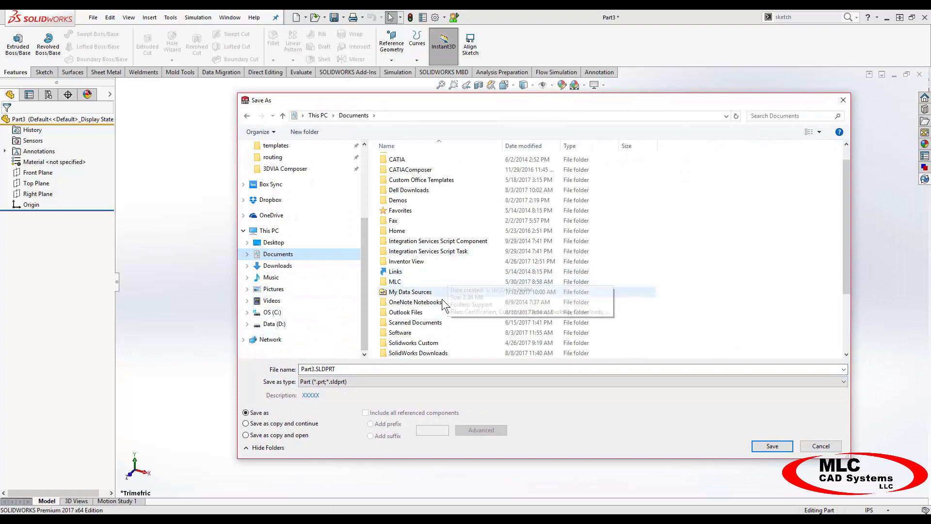
pyautogui.doubleClick(401, 343)
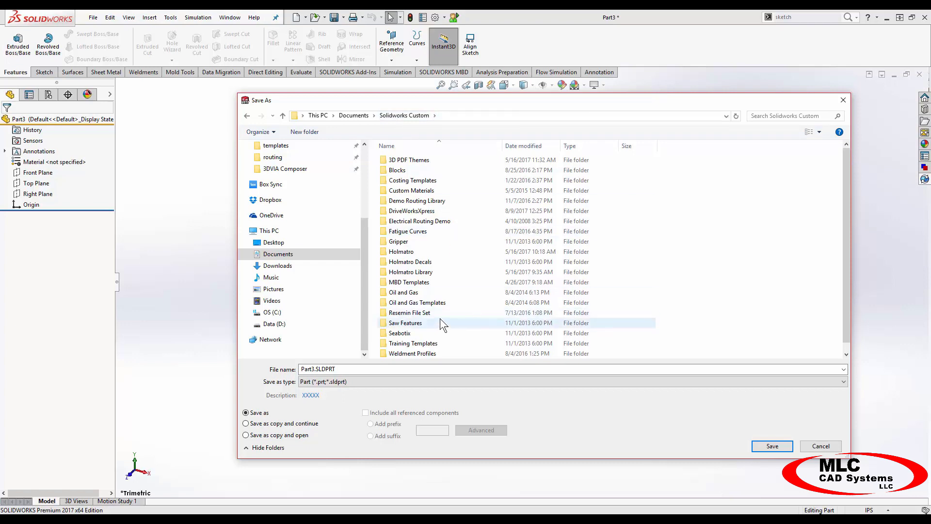
pyautogui.scroll(-1, 490, 264)
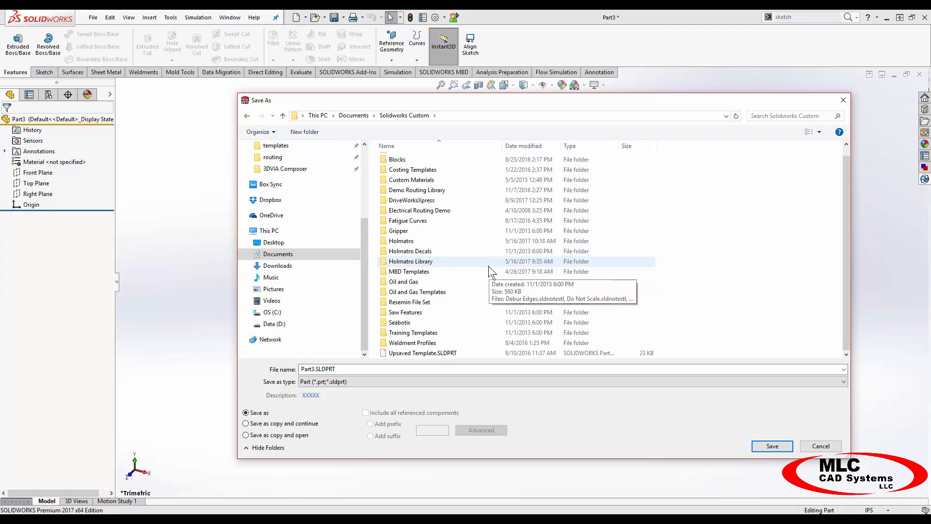
# - Save the part as a Part Template (*.prtdot) named New Part
pyautogui.click(382, 382)
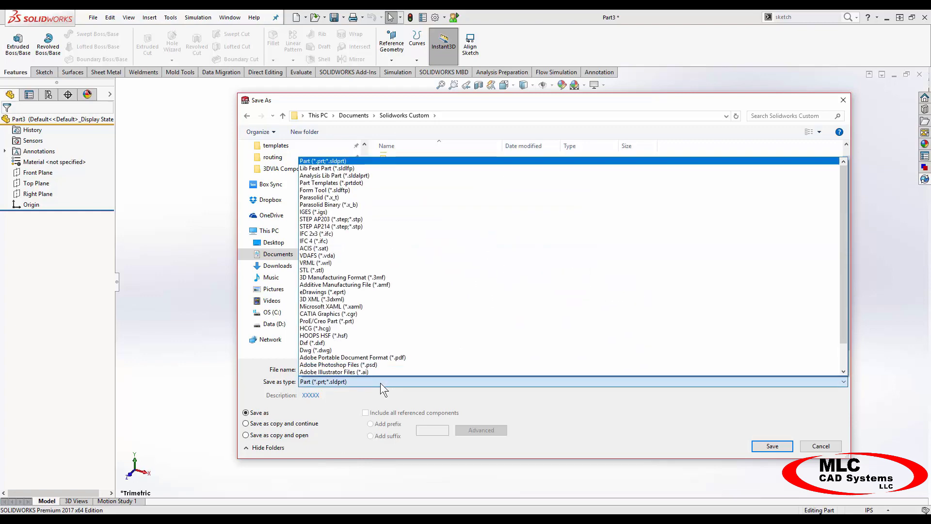
pyautogui.click(369, 184)
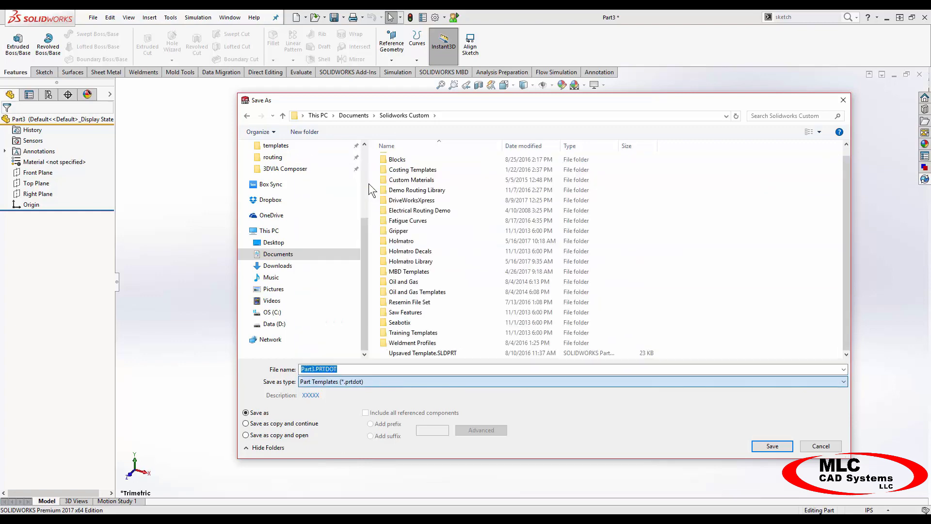
pyautogui.click(321, 369)
pyautogui.moveTo(315, 369); pyautogui.dragTo(295, 370)
pyautogui.write('New Part')
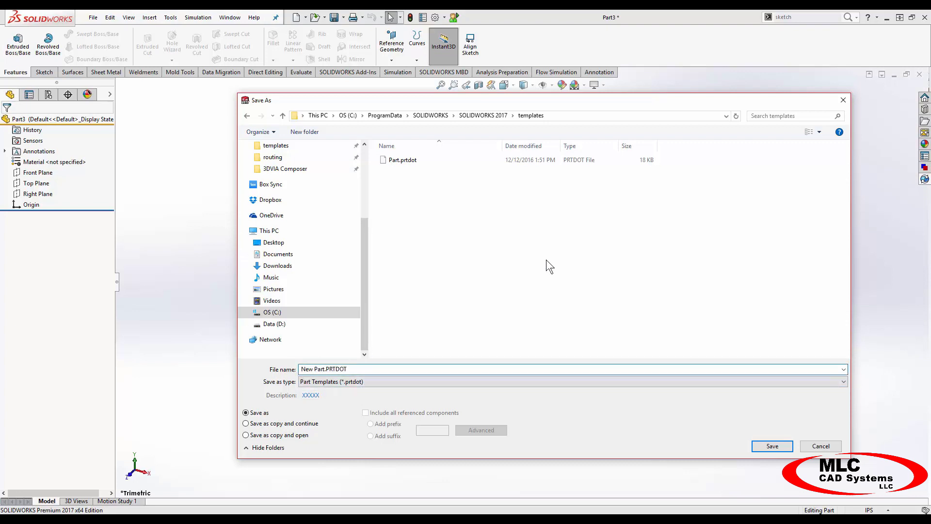
pyautogui.click(763, 444)
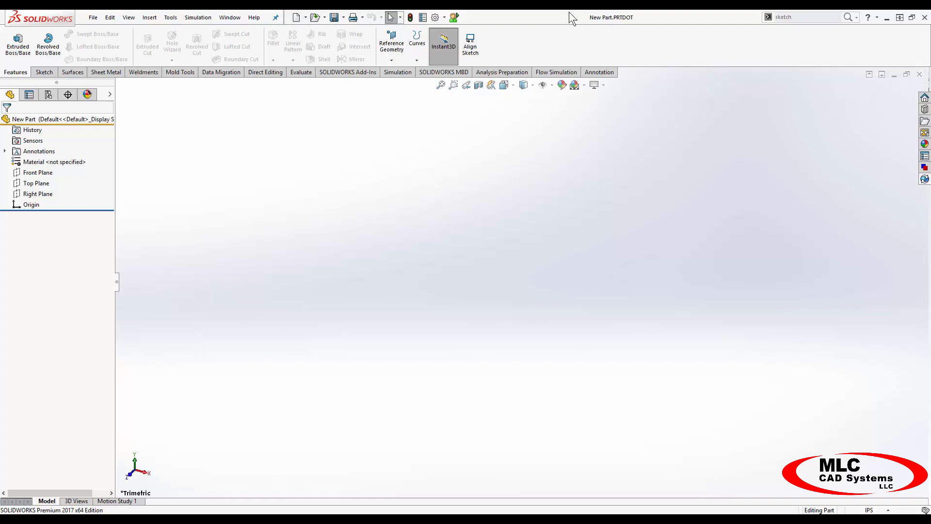
# - In System Options File Locations, show the existing Document Templates folders
pyautogui.click(439, 20)
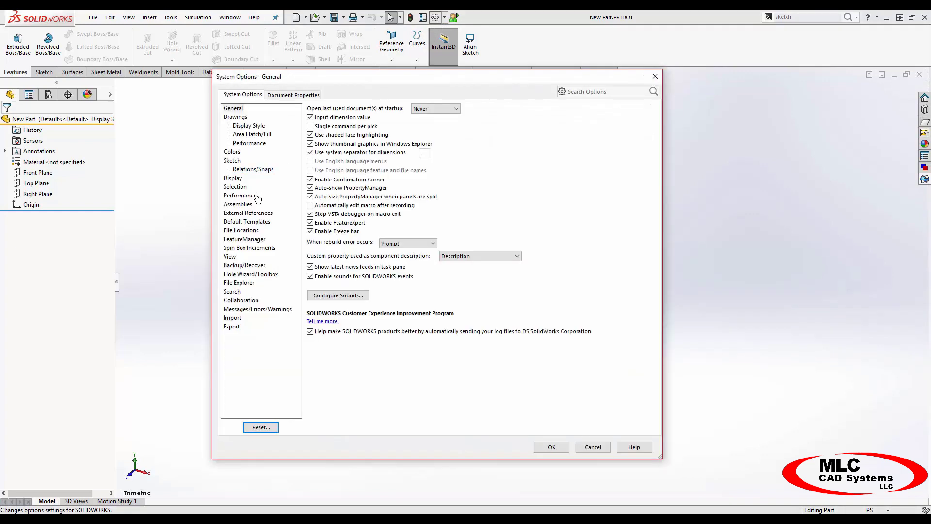
pyautogui.click(253, 232)
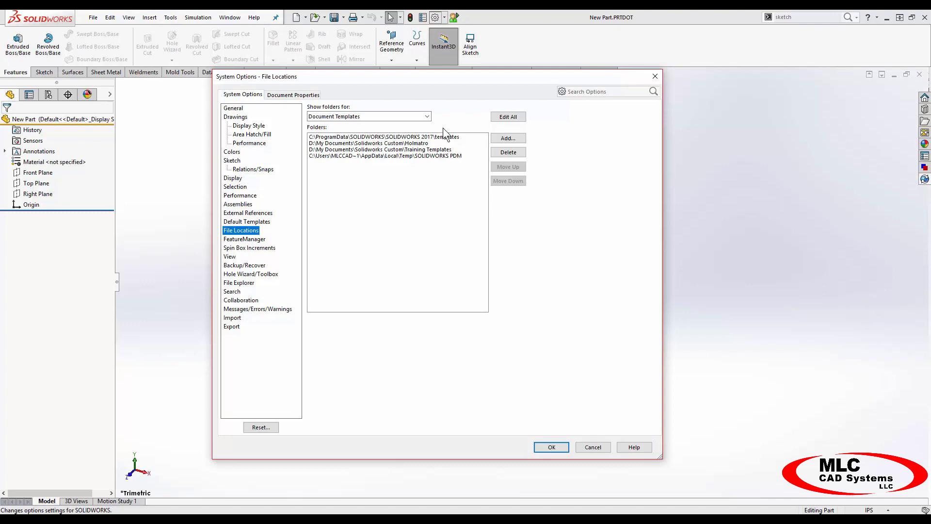
pyautogui.click(427, 116)
pyautogui.moveTo(427, 130)
pyautogui.mouseDown()
pyautogui.moveTo(424, 217)
pyautogui.moveTo(432, 118)
pyautogui.mouseUp()
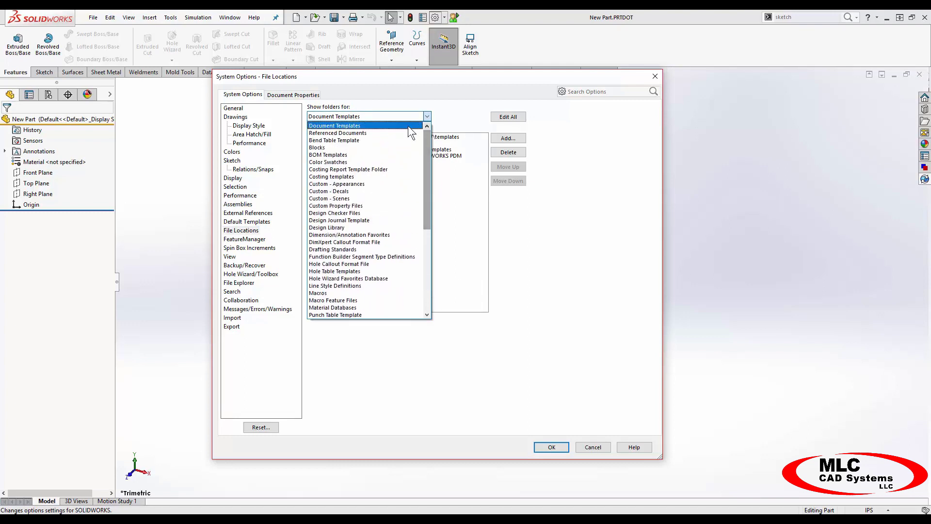
pyautogui.click(377, 126)
pyautogui.click(378, 137)
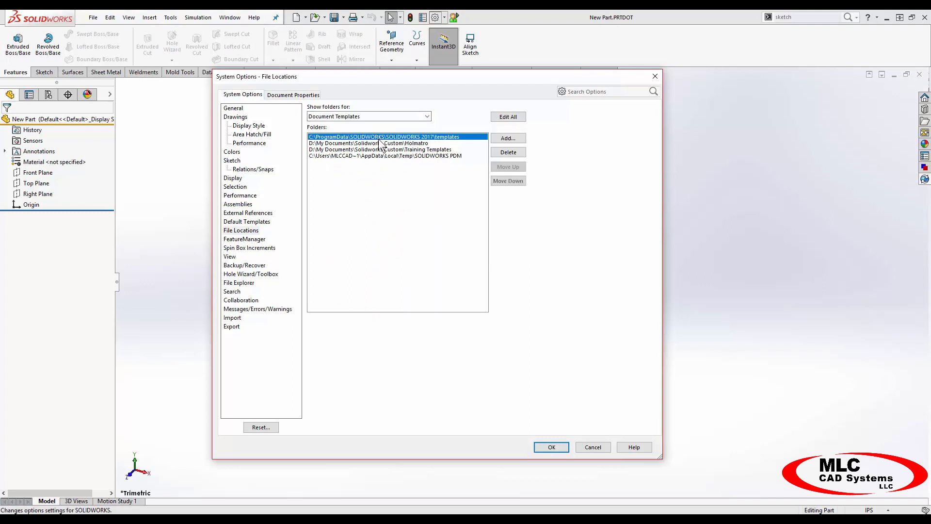
pyautogui.click(380, 143)
pyautogui.click(381, 150)
pyautogui.click(380, 156)
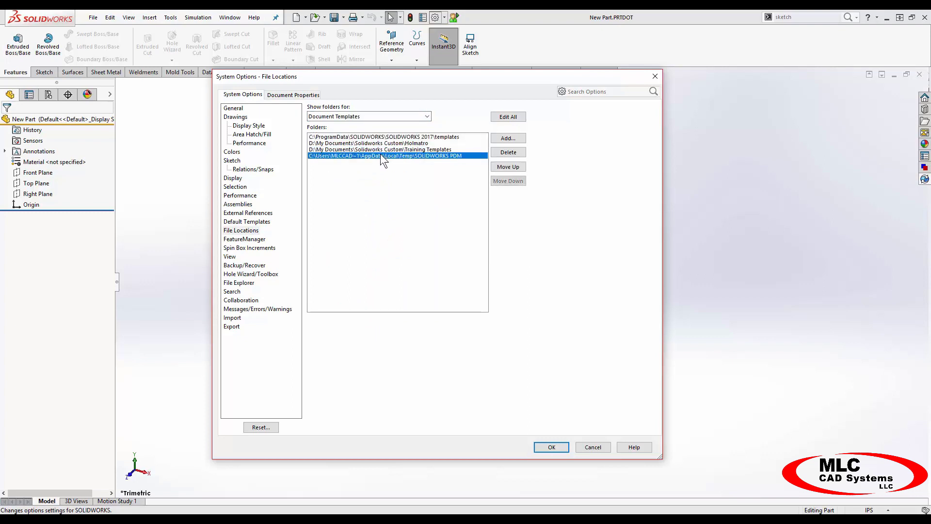
# - Add D:\My Documents\Solidworks Custom as a template folder, confirm it, and close New Part
pyautogui.click(507, 137)
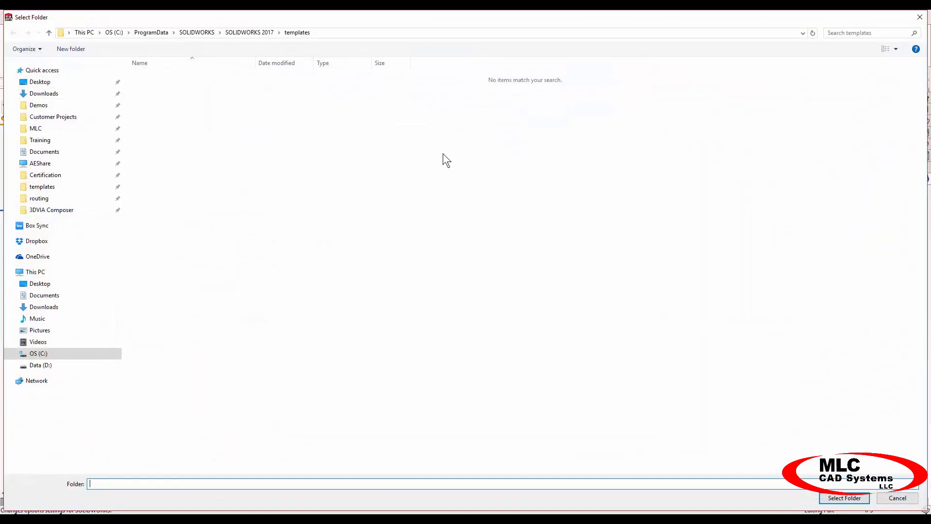
pyautogui.click(46, 294)
pyautogui.doubleClick(176, 281)
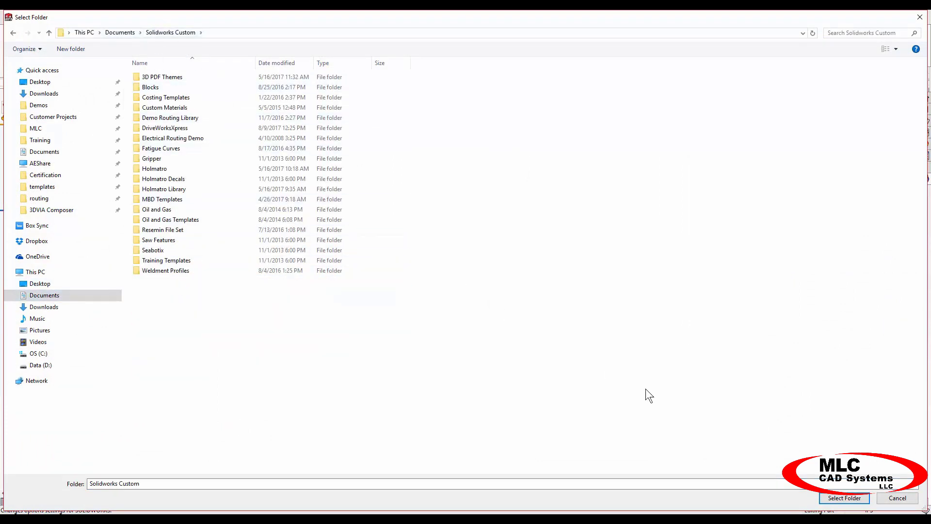
pyautogui.click(844, 498)
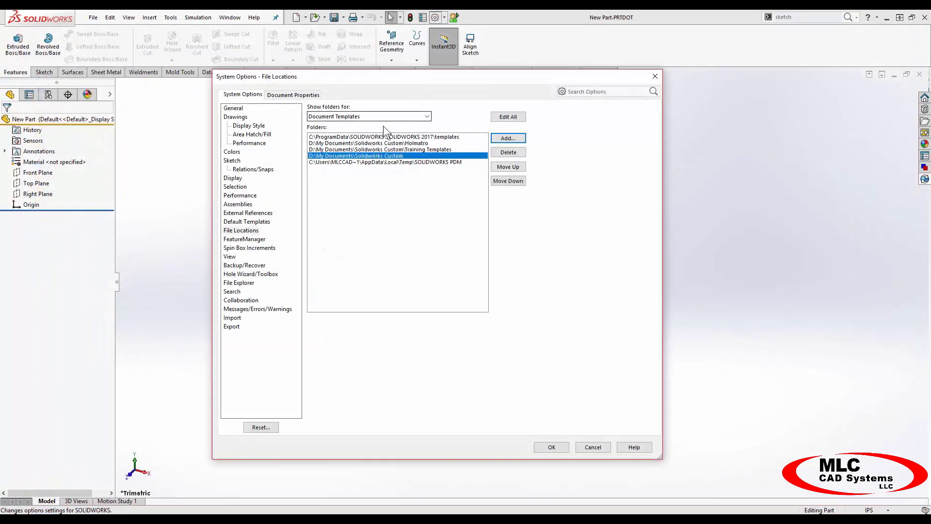
pyautogui.click(553, 445)
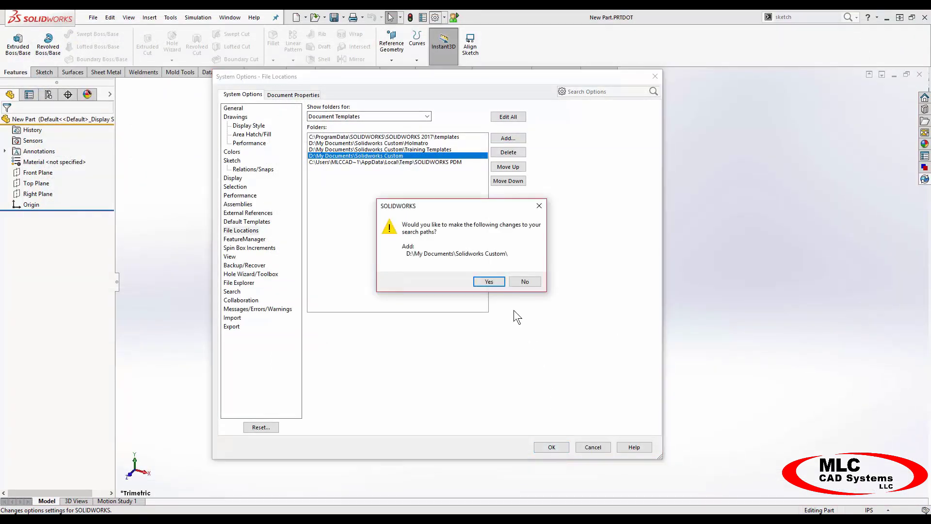
pyautogui.click(493, 283)
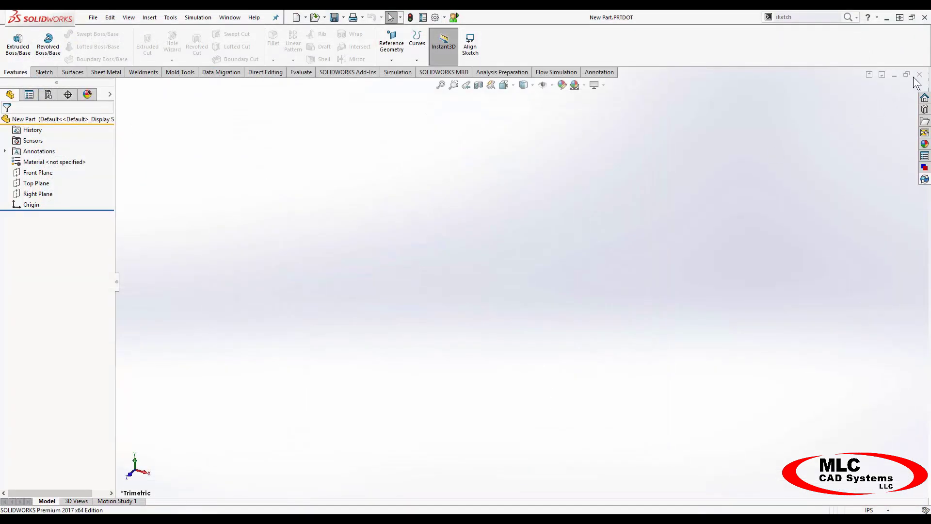
pyautogui.click(919, 75)
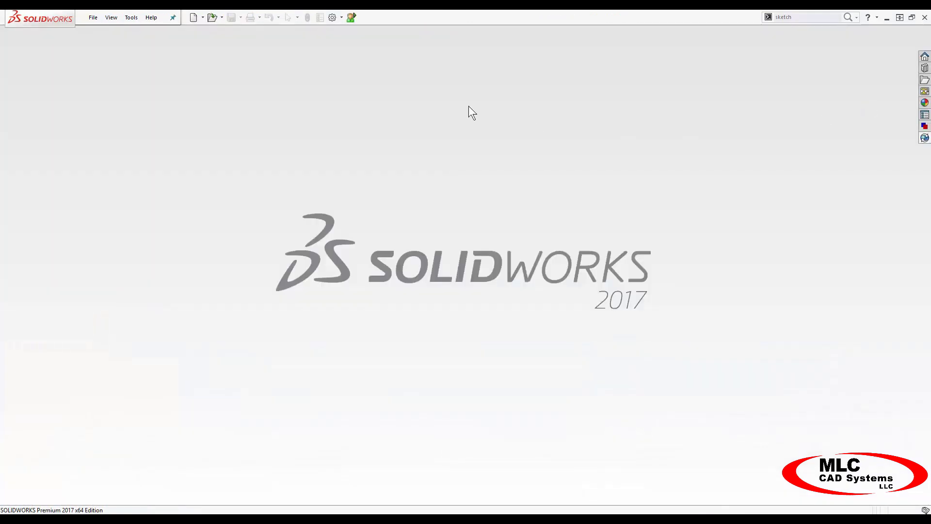
# - Create Part4 from the New Part template after browsing the Advanced template tabs
pyautogui.click(192, 18)
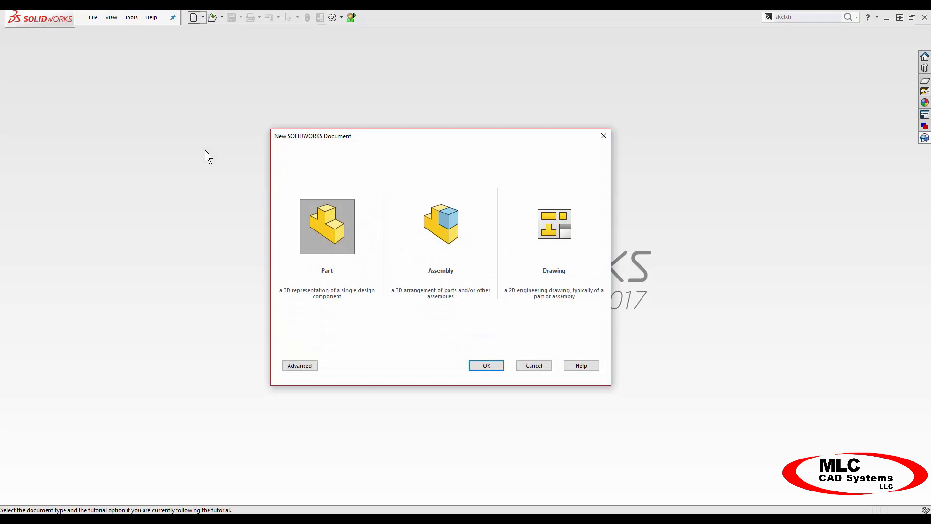
pyautogui.click(308, 365)
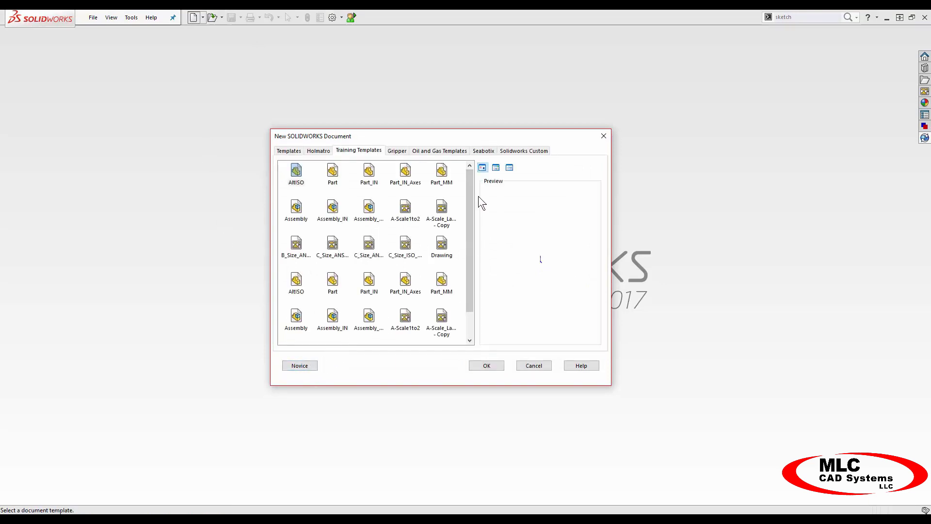
pyautogui.click(392, 151)
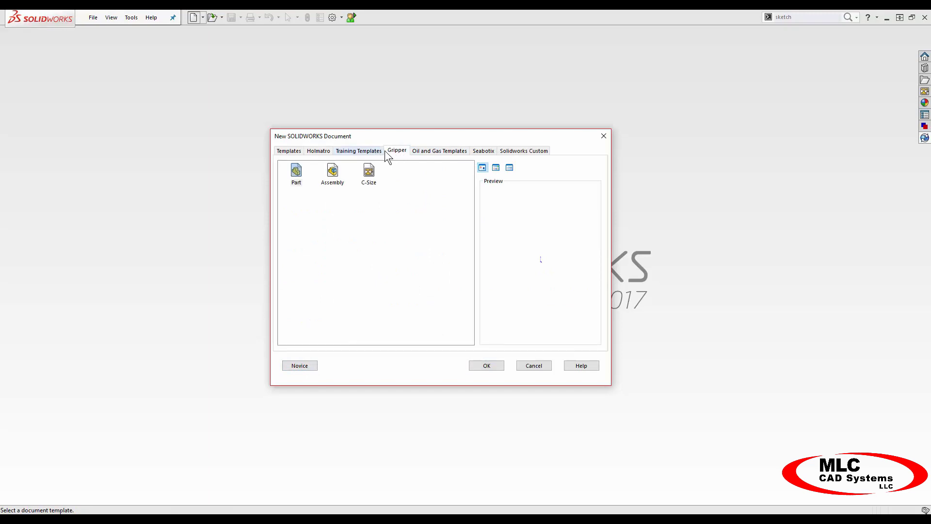
pyautogui.click(431, 152)
pyautogui.click(484, 150)
pyautogui.click(513, 150)
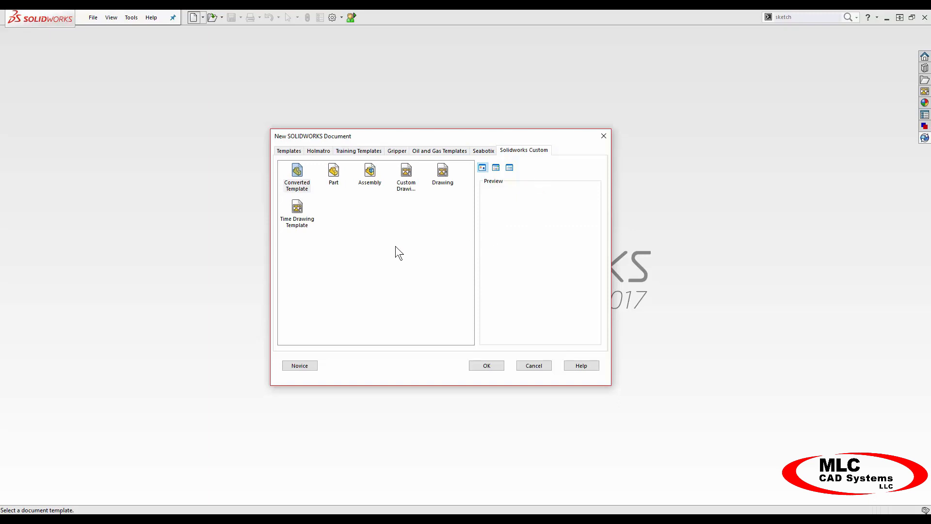
pyautogui.click(340, 186)
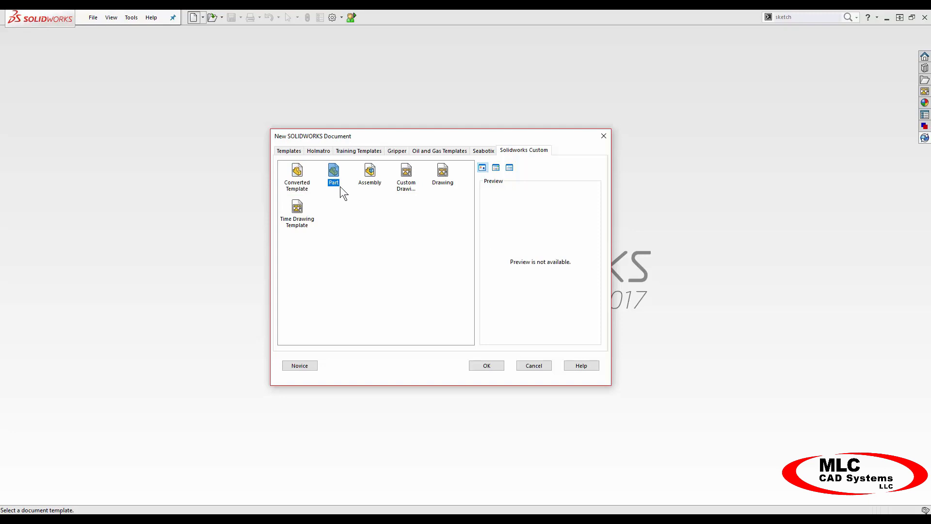
pyautogui.click(291, 152)
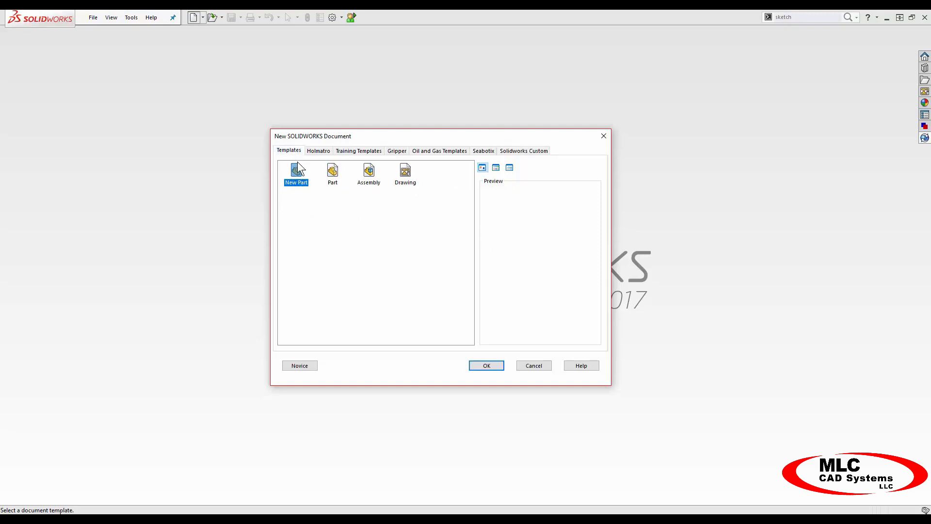
pyautogui.click(486, 366)
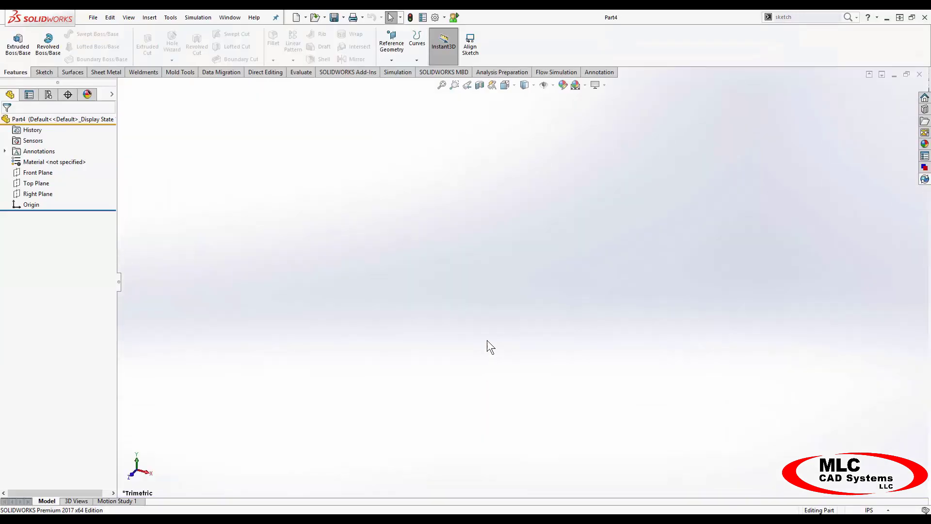
pyautogui.click(423, 20)
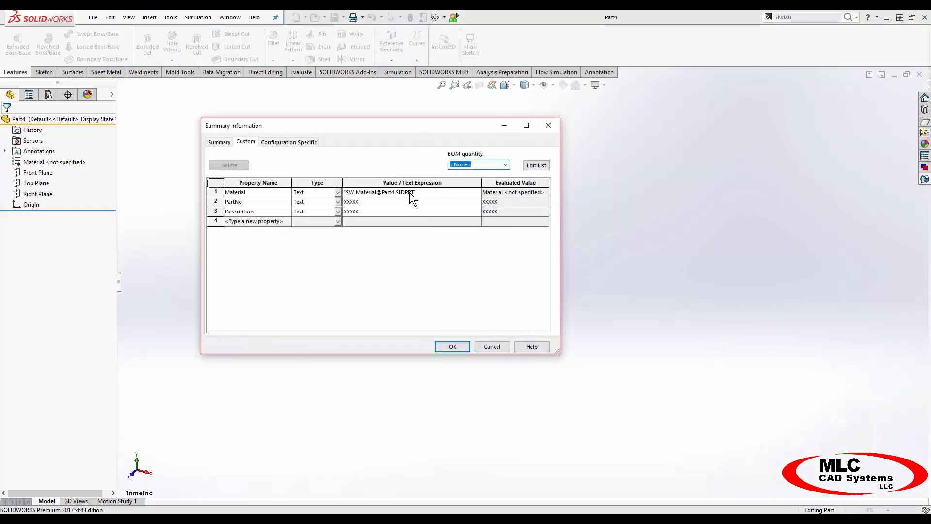
pyautogui.click(552, 129)
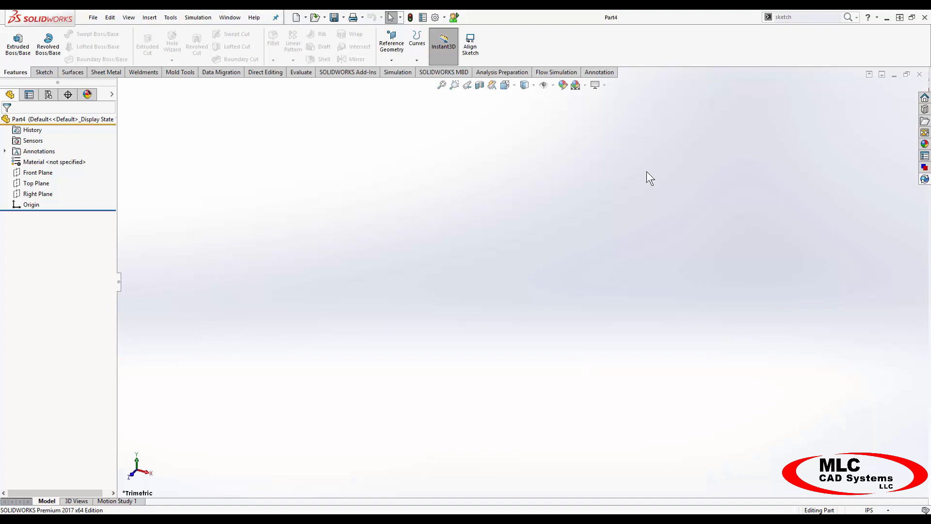
# - Sketch a rectangle from the origin with a diagonal slot on Front Plane, fully defined
pyautogui.click(38, 172)
pyautogui.click(53, 141)
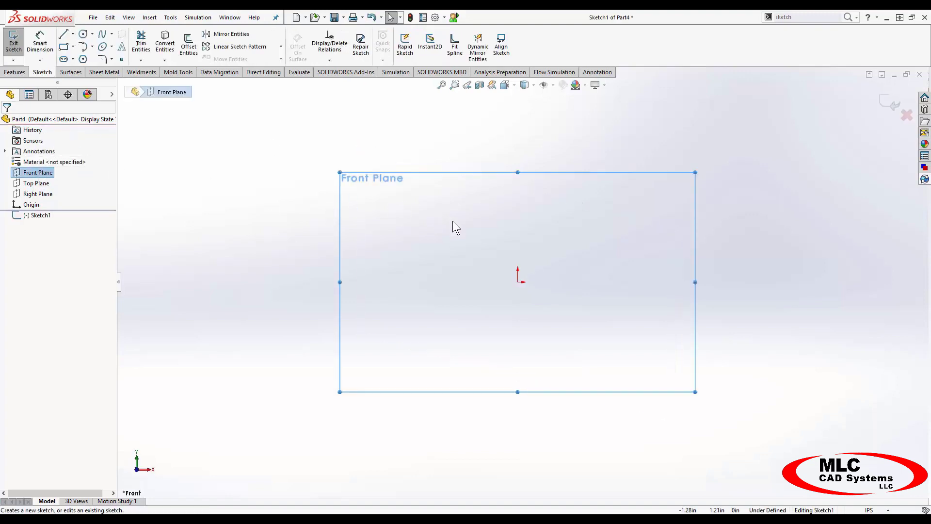
pyautogui.moveTo(452, 220)
pyautogui.mouseDown(button='right')
pyautogui.moveTo(467, 219)
pyautogui.moveTo(453, 257)
pyautogui.mouseUp(button='right')
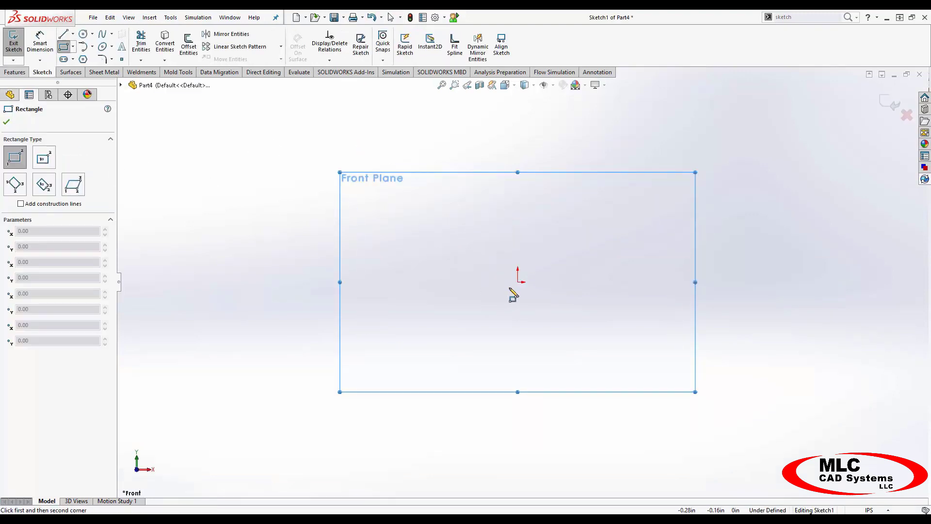
pyautogui.click(518, 282)
pyautogui.click(228, 117)
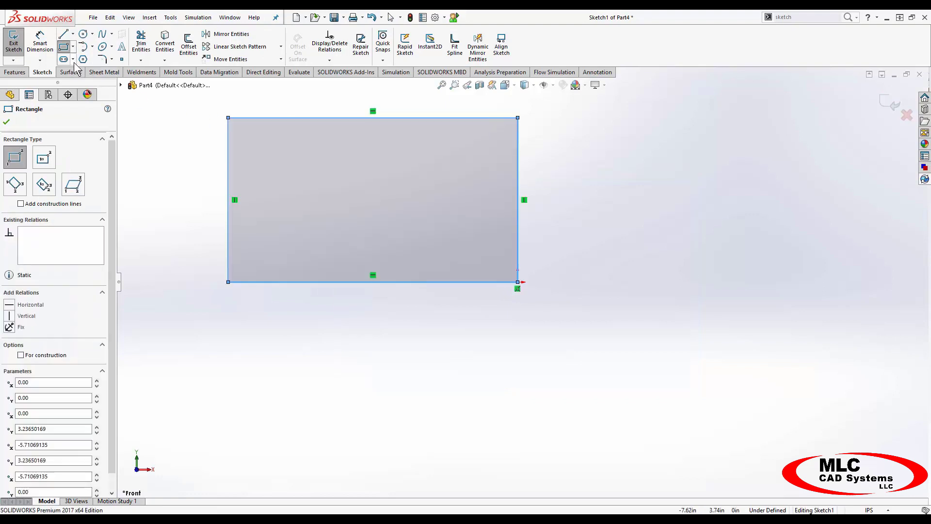
pyautogui.click(64, 59)
pyautogui.click(321, 224)
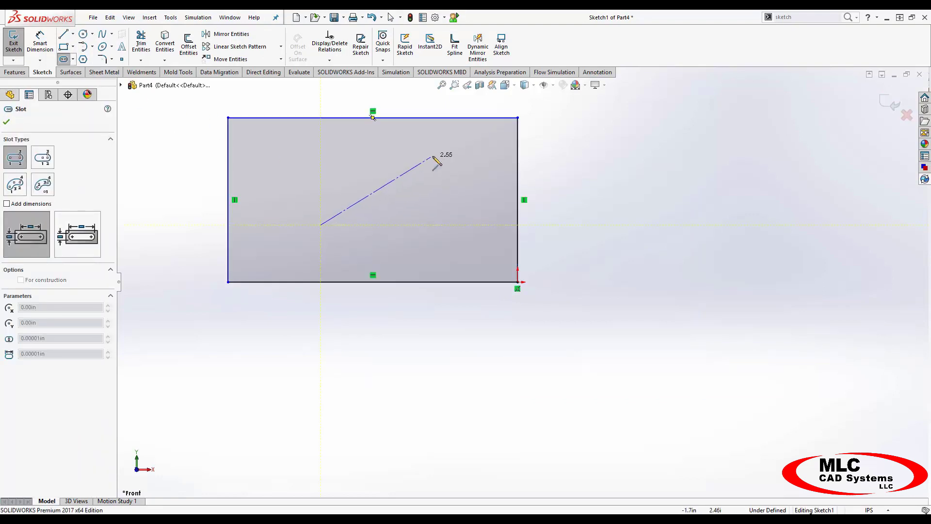
pyautogui.click(433, 155)
pyautogui.click(456, 175)
pyautogui.click(329, 60)
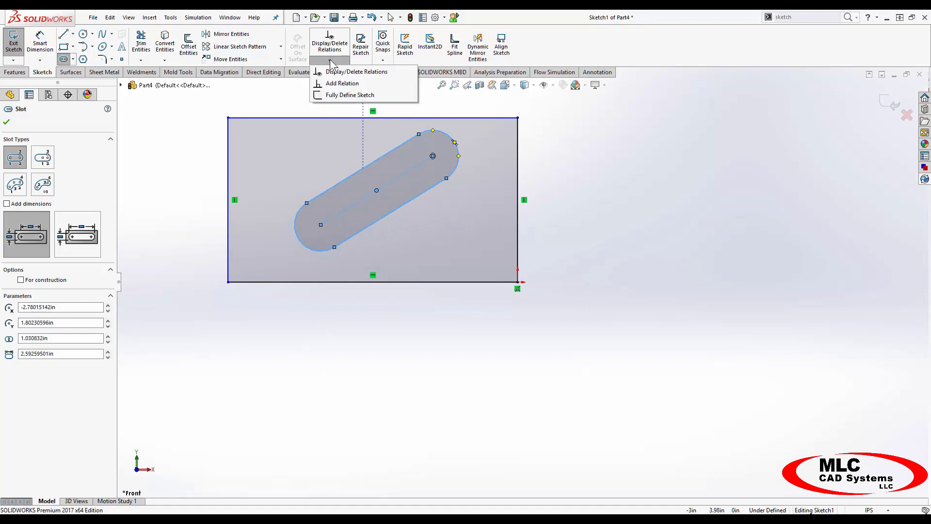
pyautogui.click(348, 93)
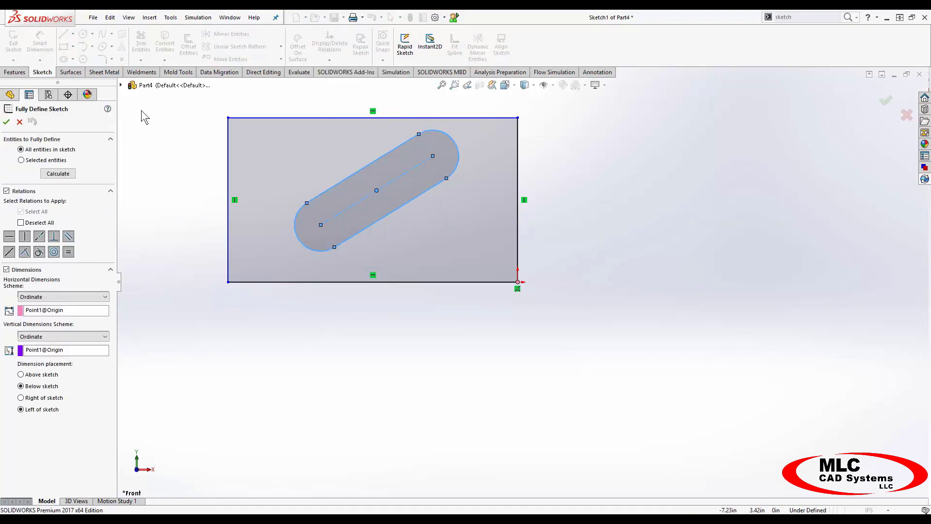
pyautogui.click(6, 121)
# - Extrude the sketch 1.98 in into a block and assign Plain Carbon Steel
pyautogui.click(14, 72)
pyautogui.click(18, 43)
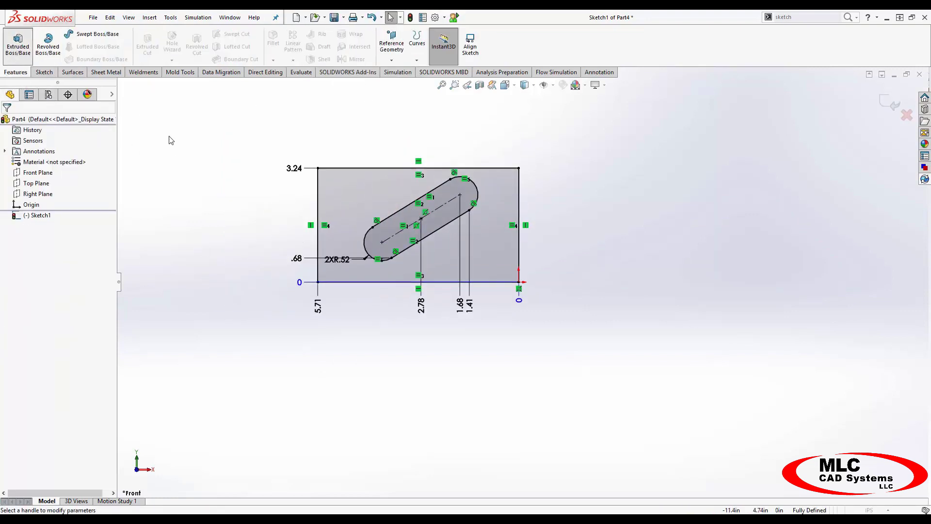
pyautogui.moveTo(544, 286); pyautogui.dragTo(483, 342)
pyautogui.click(886, 102)
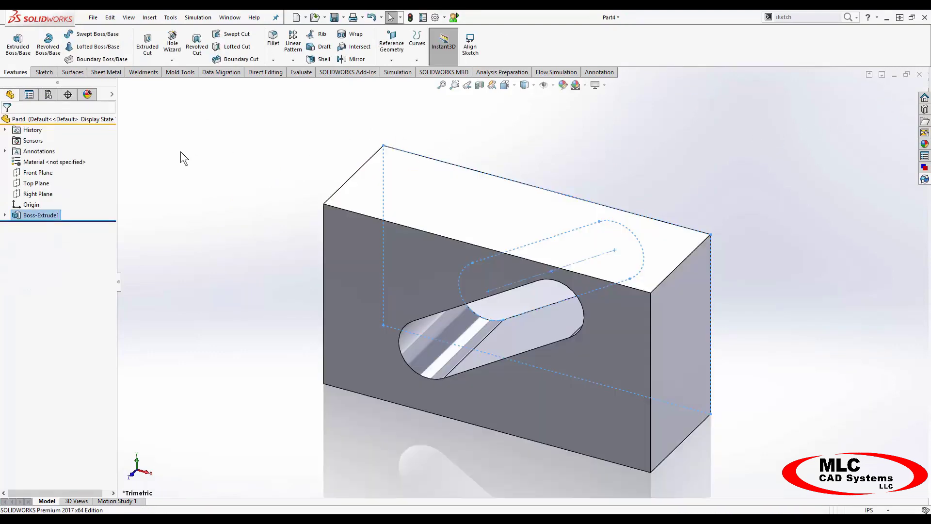
pyautogui.rightClick(72, 164)
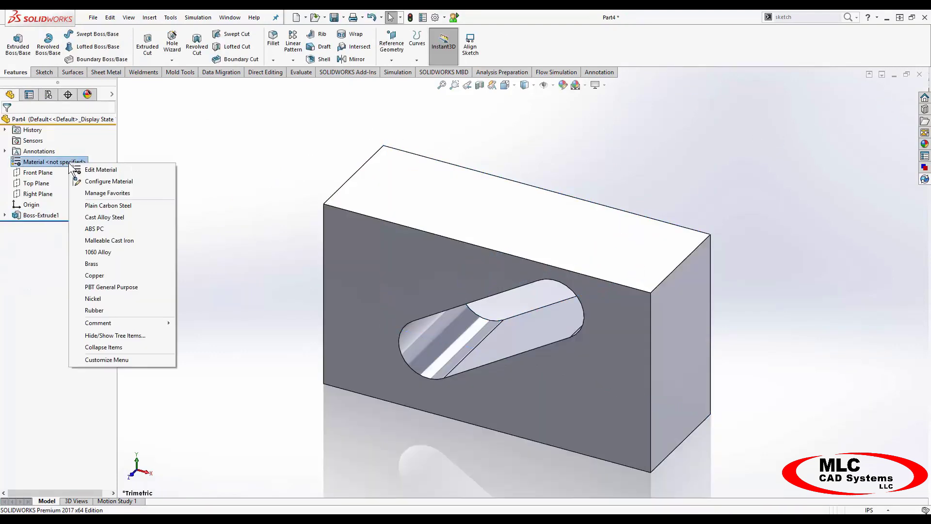
pyautogui.click(129, 206)
pyautogui.click(94, 18)
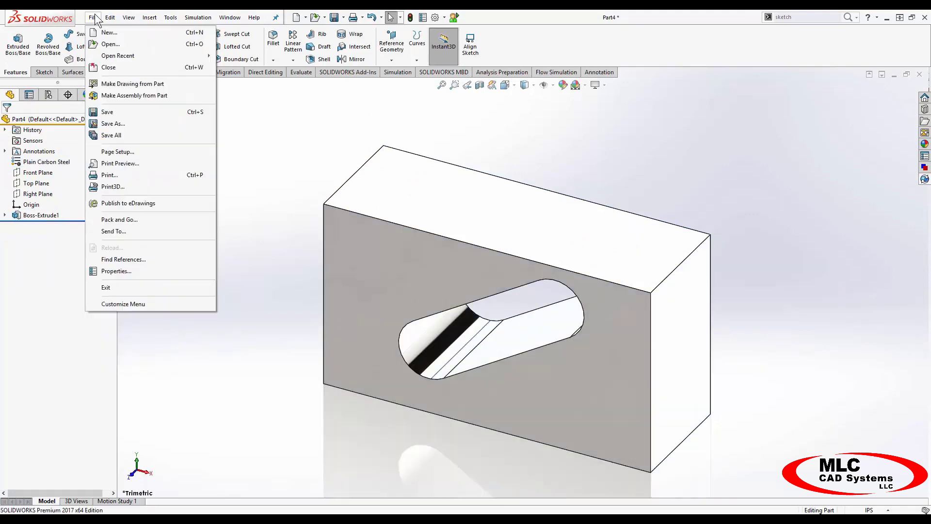
# - Save the part to the Desktop as Dummy Part.SLDPRT and zoom to fit
pyautogui.click(113, 124)
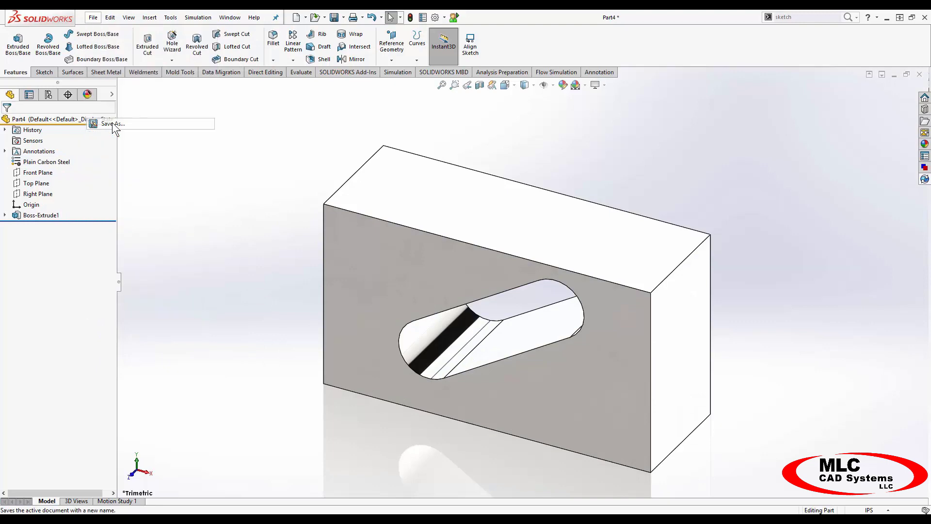
pyautogui.scroll(3, 364, 156)
pyautogui.click(308, 165)
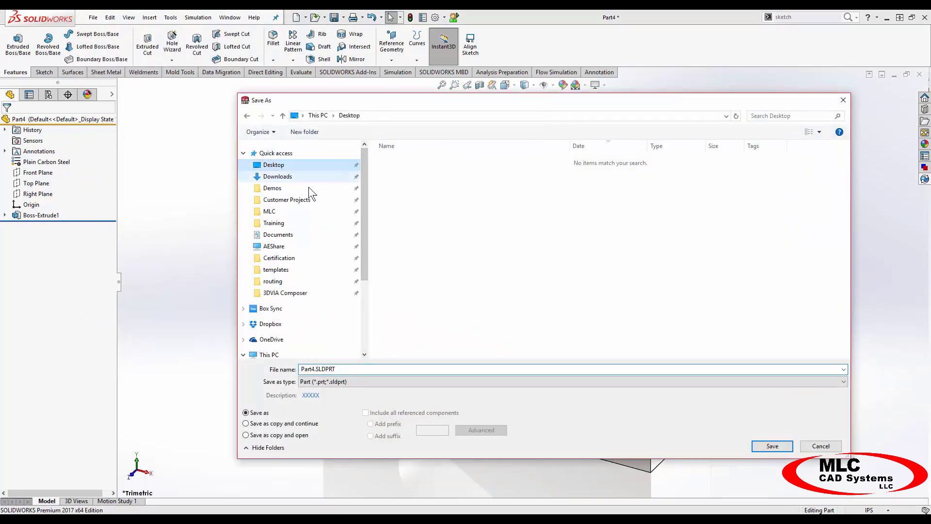
pyautogui.click(349, 365)
pyautogui.write('Dum')
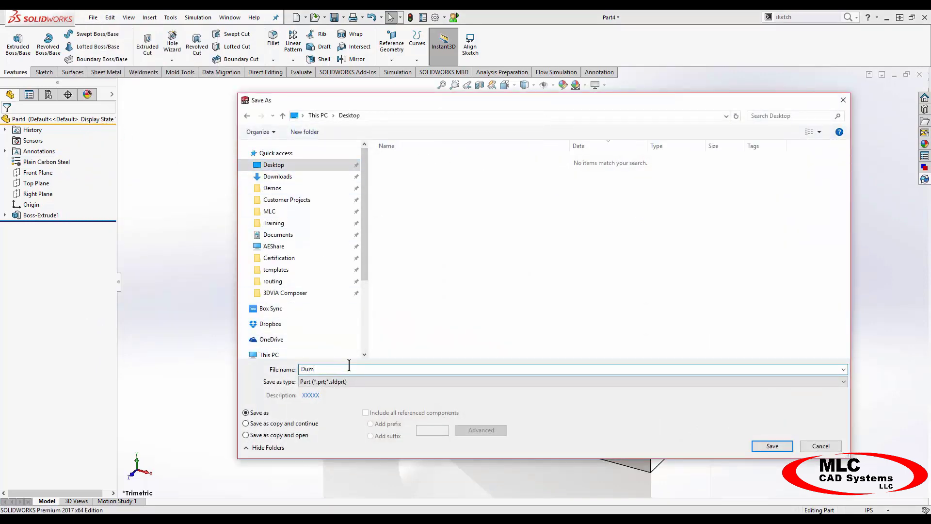
pyautogui.write('my Part')
pyautogui.press('Return')
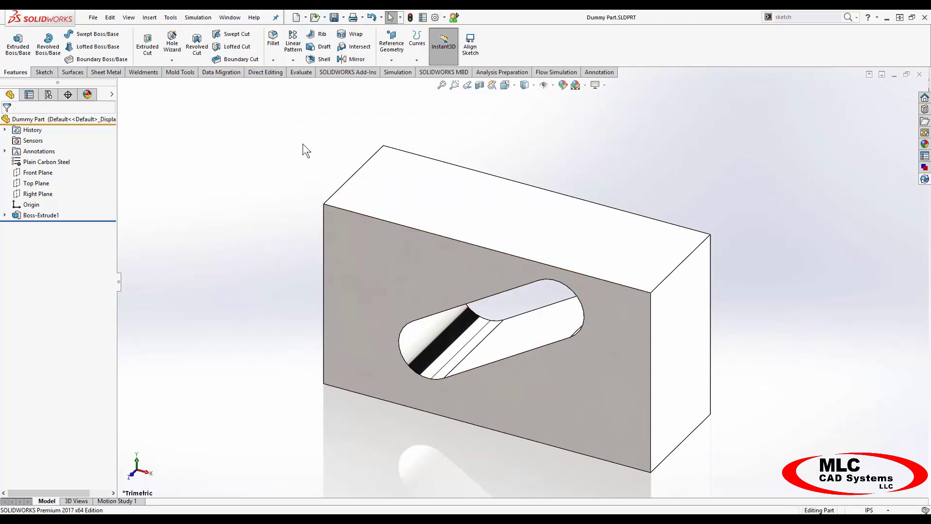
pyautogui.press('f')
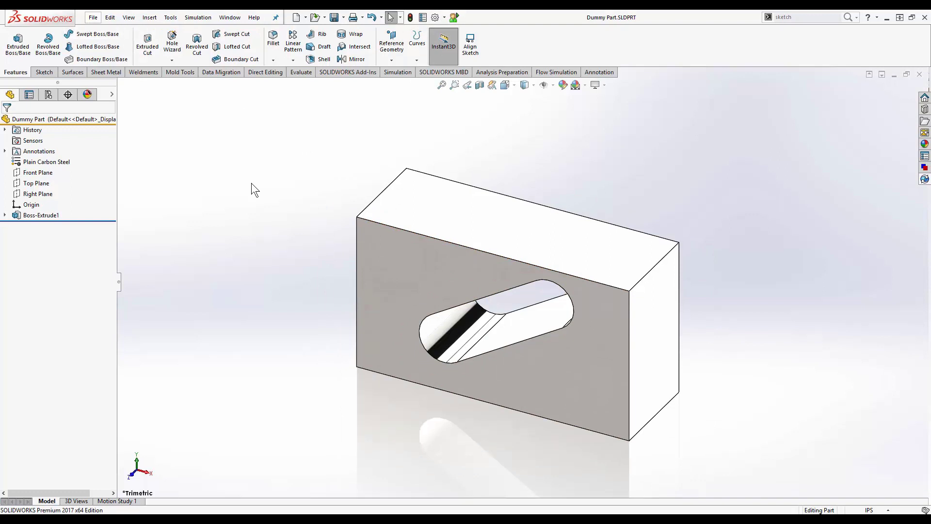
# - Advance the PowerPoint show to the SOLIDWORKS Templates slide, then minimize it
pyautogui.hotkey('alt', 'Tab')
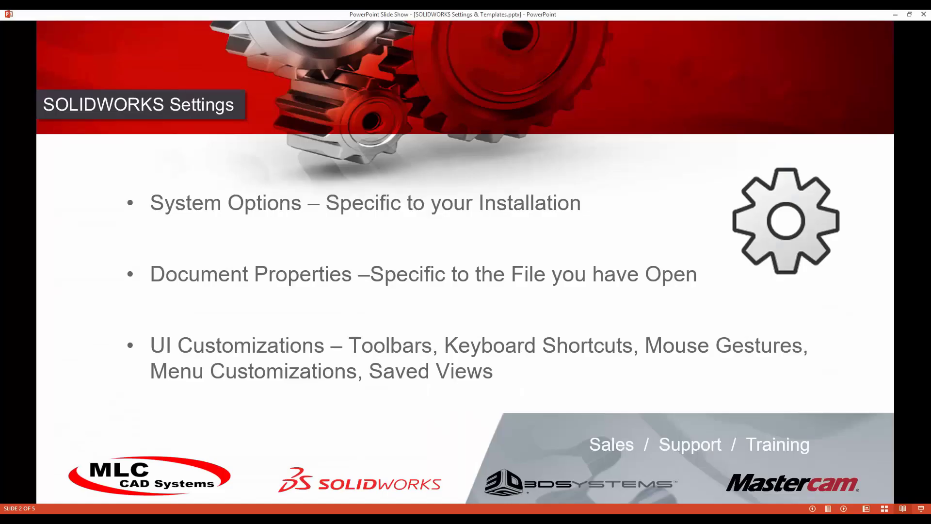
pyautogui.press('Right')
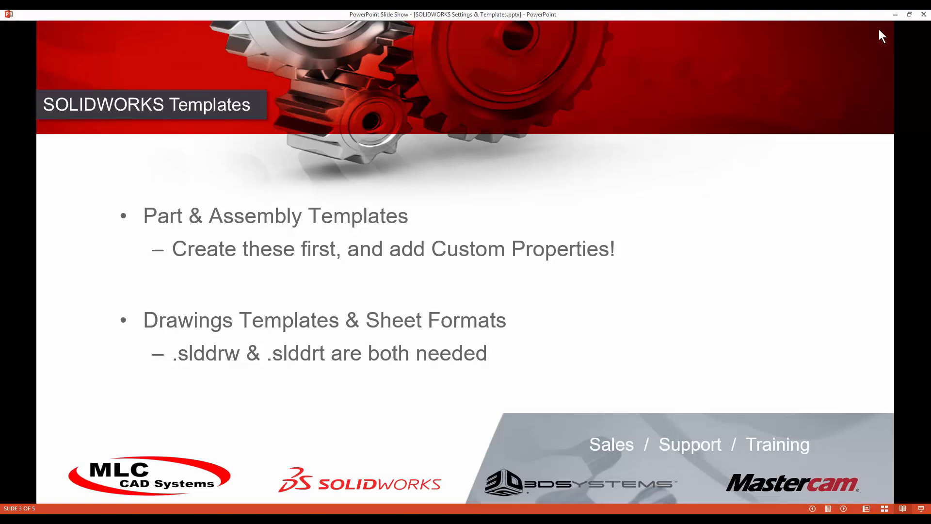
pyautogui.click(895, 15)
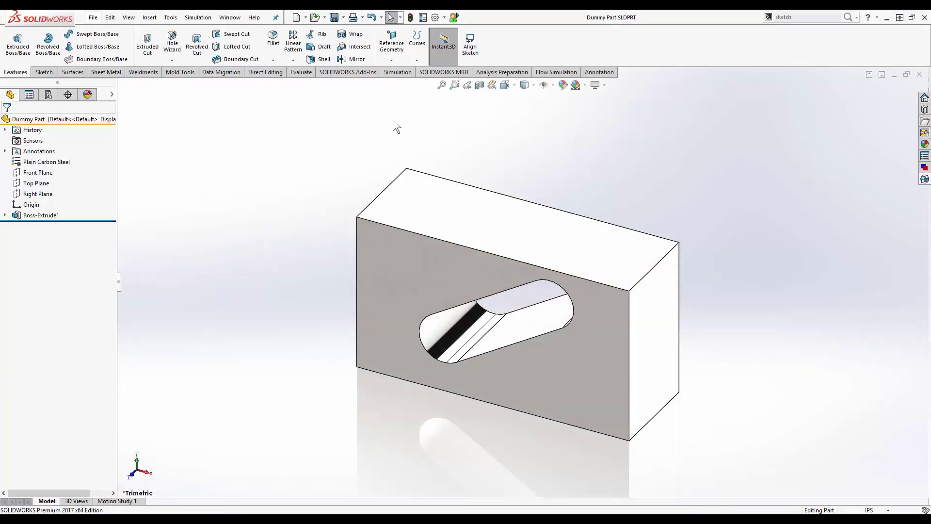
# - Make a Novice-mode drawing of Dummy Part on an A (ANSI) Landscape sheet
pyautogui.click(92, 17)
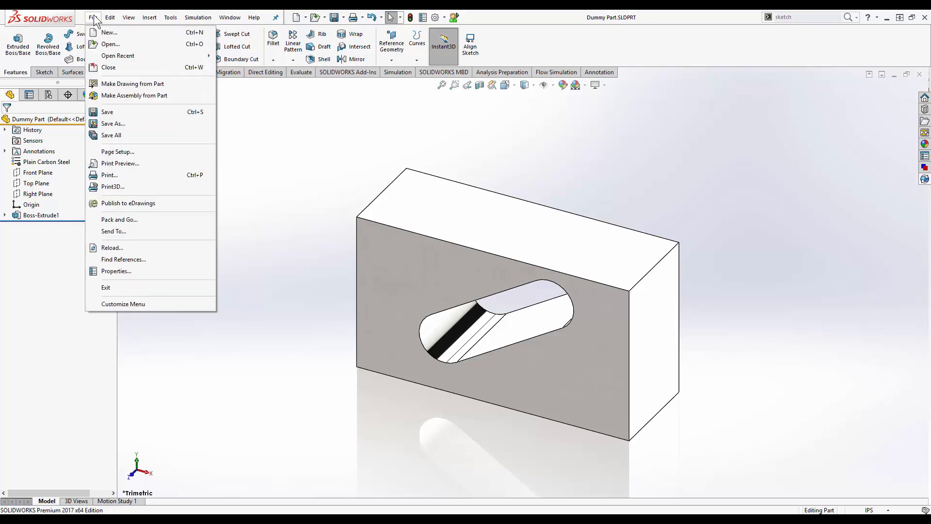
pyautogui.click(119, 86)
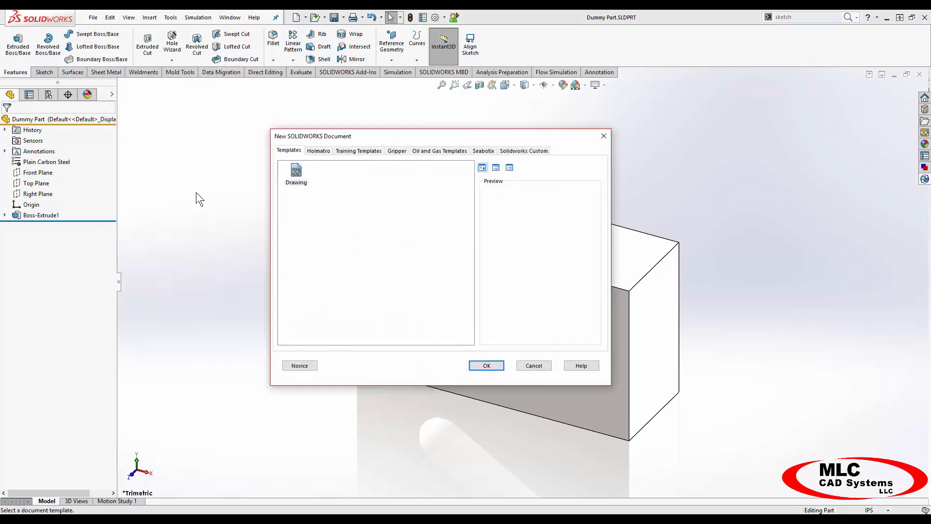
pyautogui.click(284, 365)
pyautogui.click(549, 231)
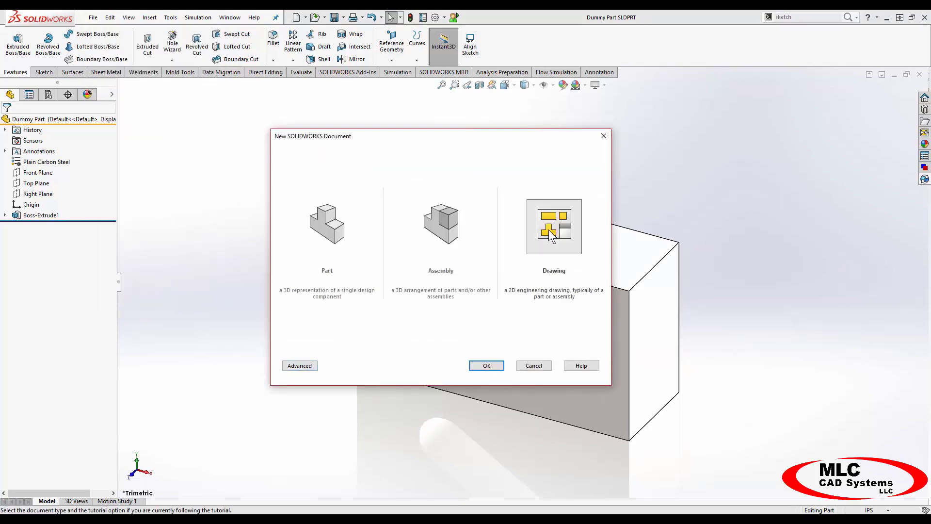
pyautogui.click(495, 367)
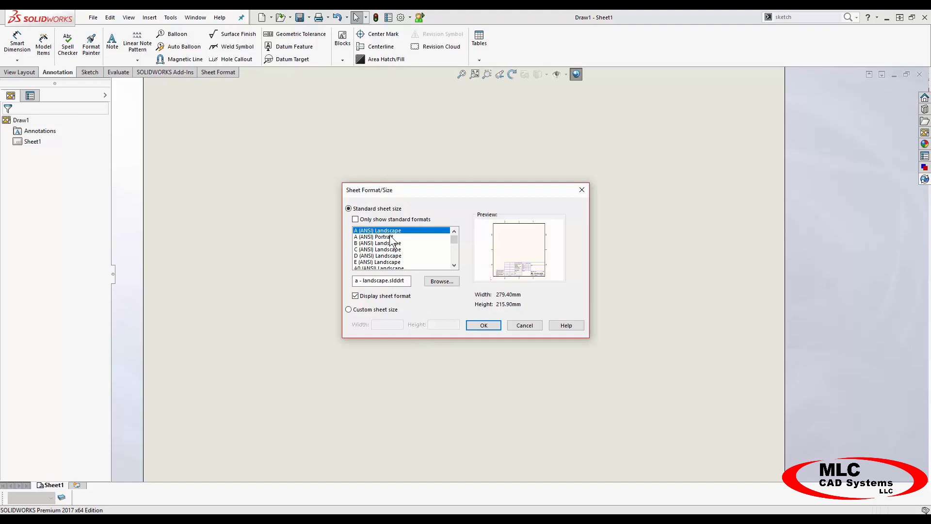
pyautogui.click(482, 326)
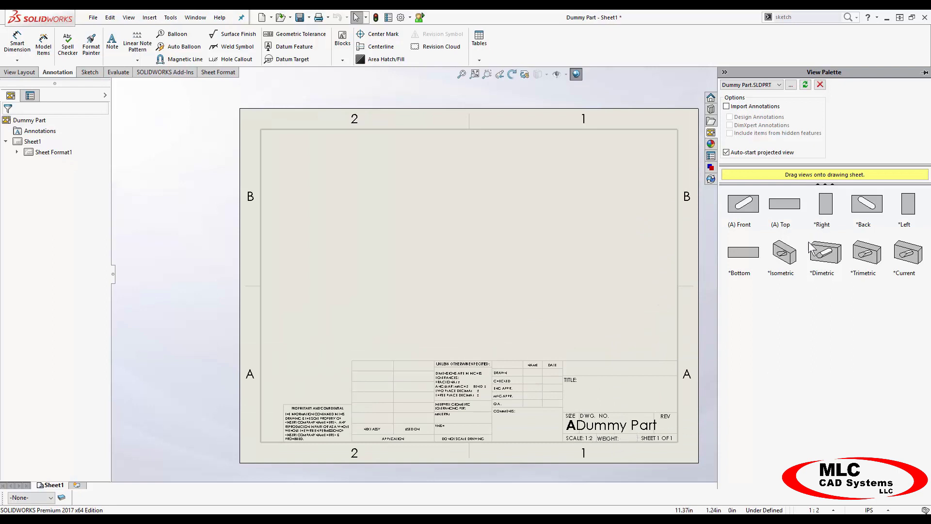
# - Drop the Isometric view from the View Palette onto the sheet as Drawing View1
pyautogui.moveTo(785, 252); pyautogui.dragTo(574, 257)
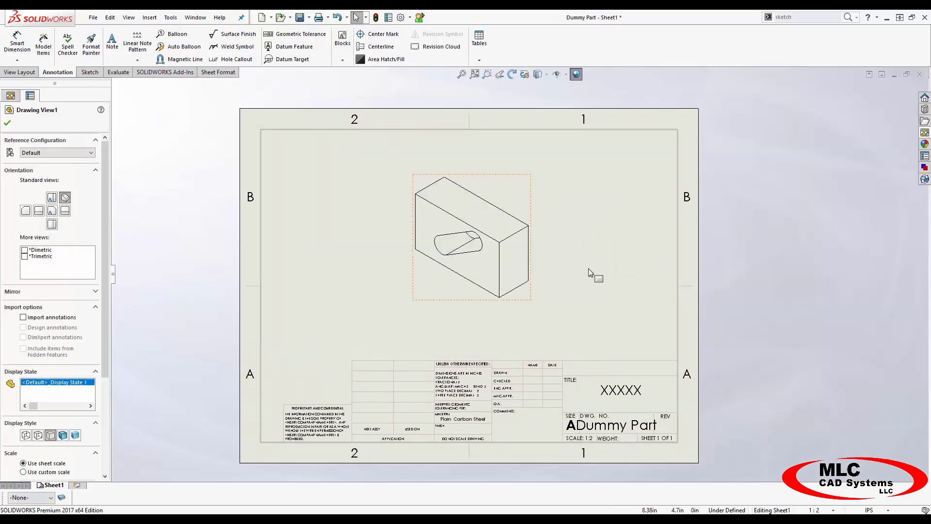
pyautogui.press('Escape')
pyautogui.scroll(-2, 625, 384)
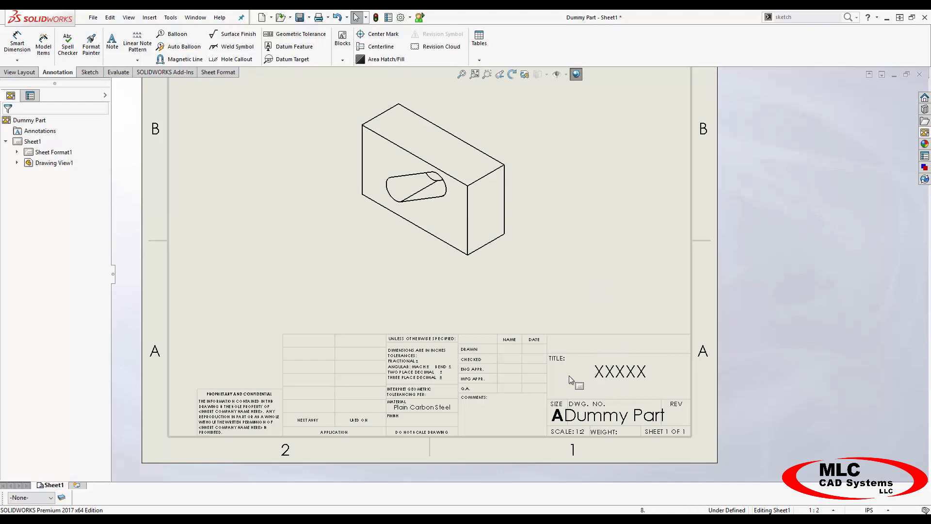
pyautogui.scroll(1, 519, 213)
pyautogui.scroll(1, 519, 213)
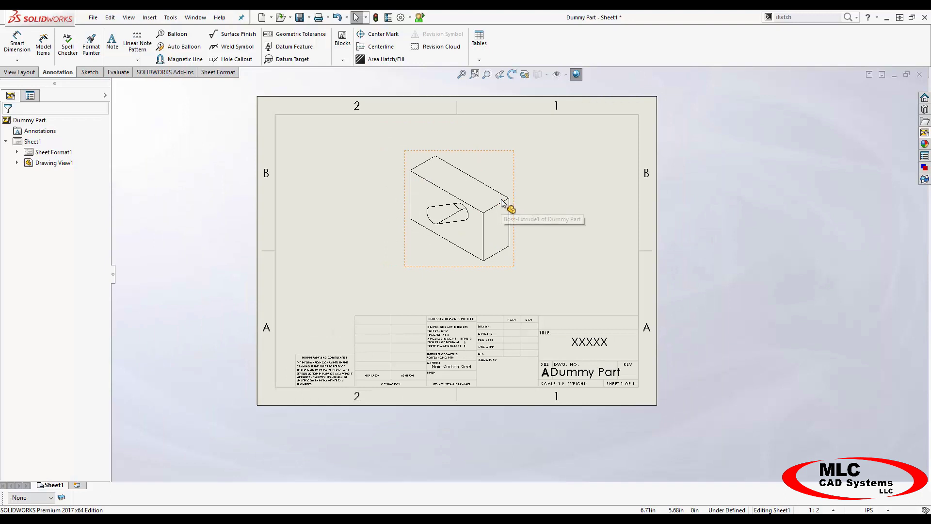
pyautogui.scroll(-1, 509, 204)
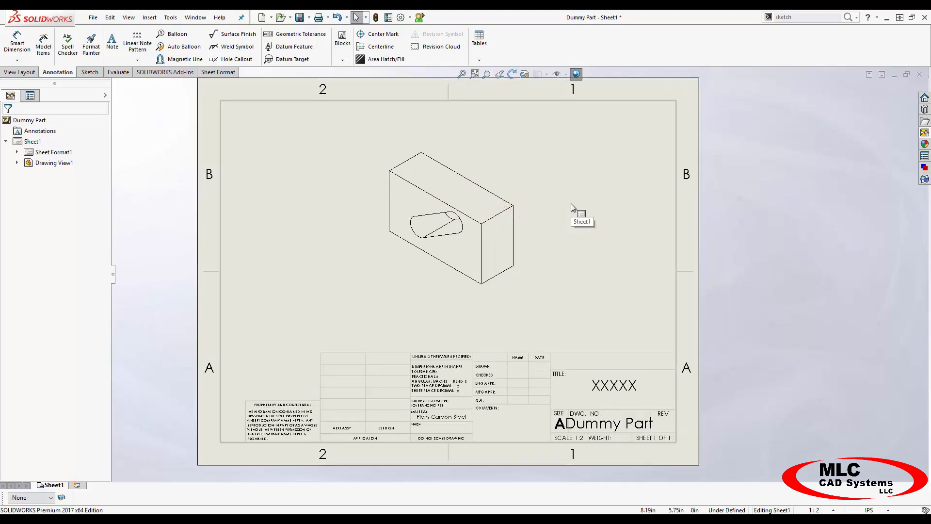
# - Switch to editing the sheet format and zoom in on the title block
pyautogui.rightClick(593, 182)
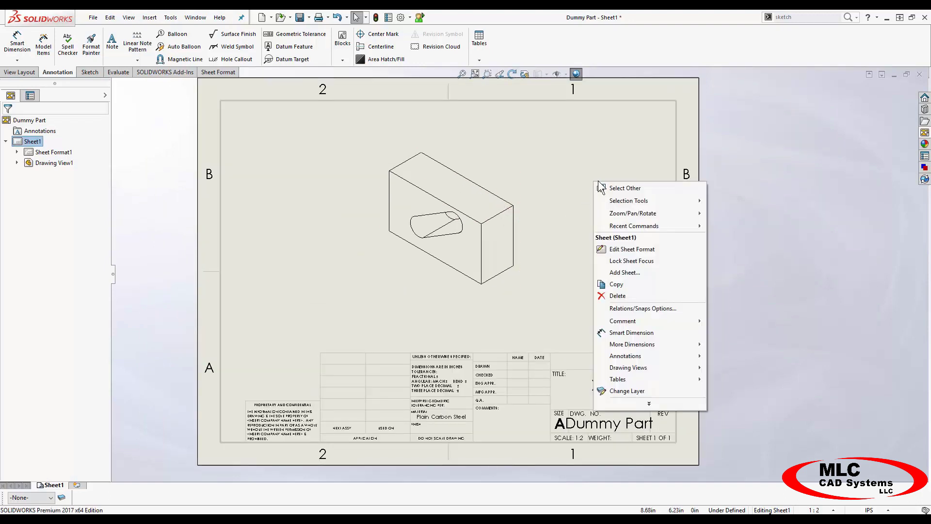
pyautogui.click(636, 249)
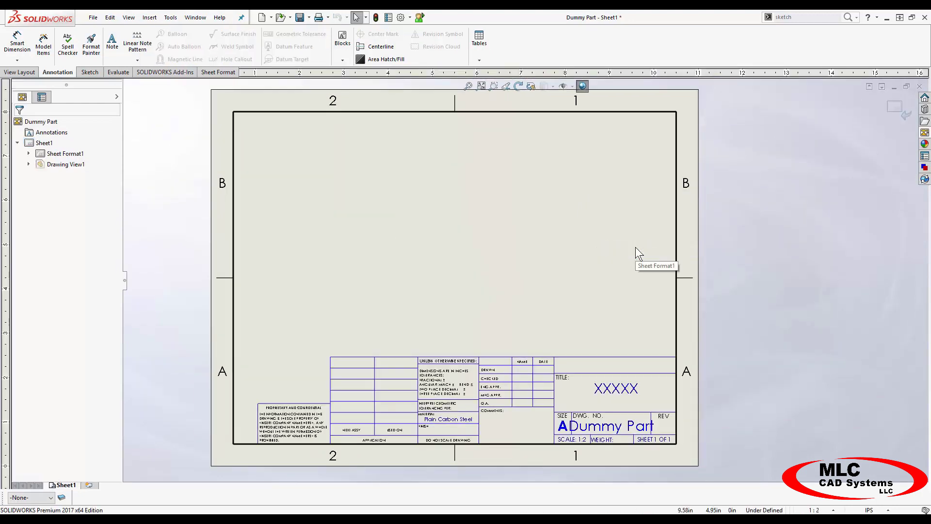
pyautogui.scroll(-2, 491, 433)
pyautogui.scroll(-3, 495, 413)
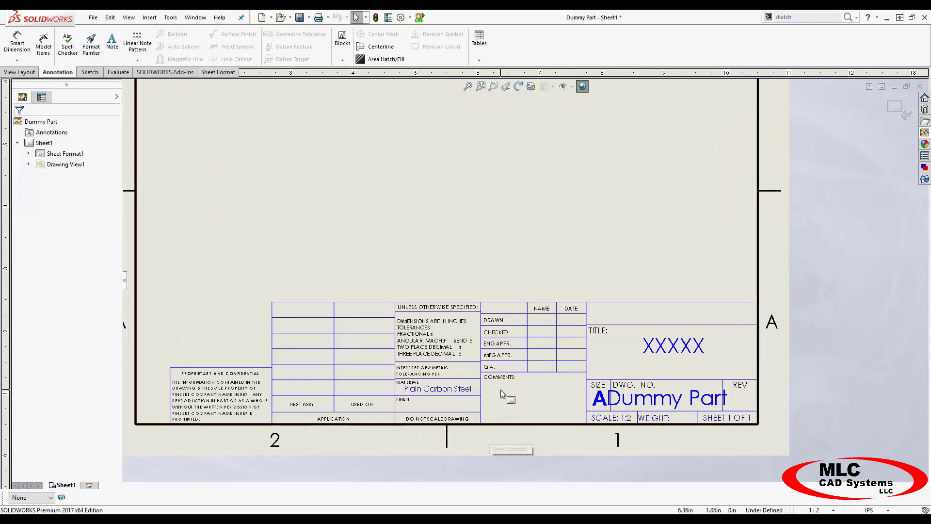
pyautogui.scroll(-1, 437, 373)
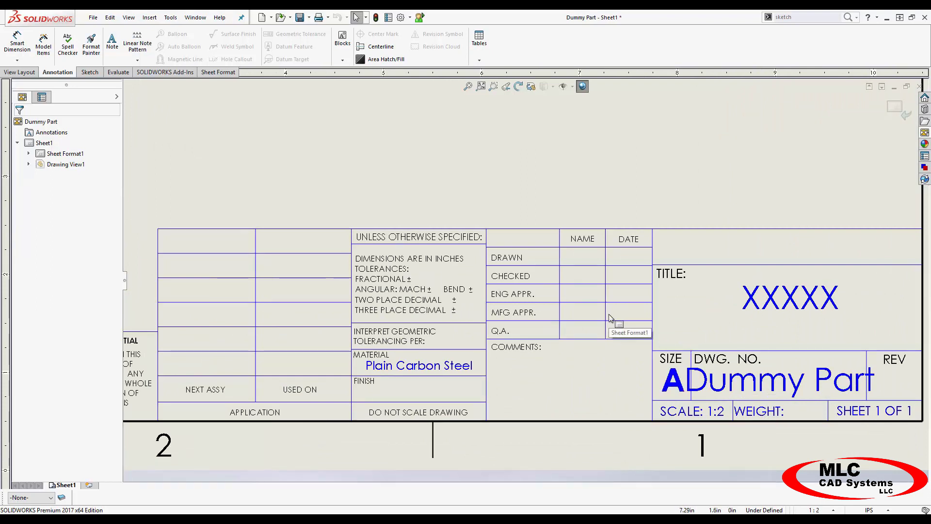
# - Place a note in the blank title-block cell, linked via Model found here to PartNo
pyautogui.click(113, 47)
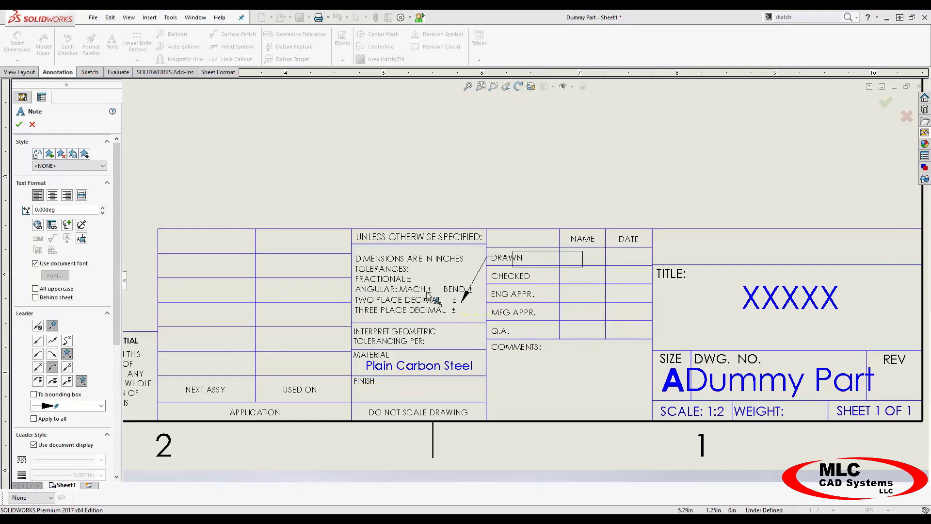
pyautogui.click(273, 260)
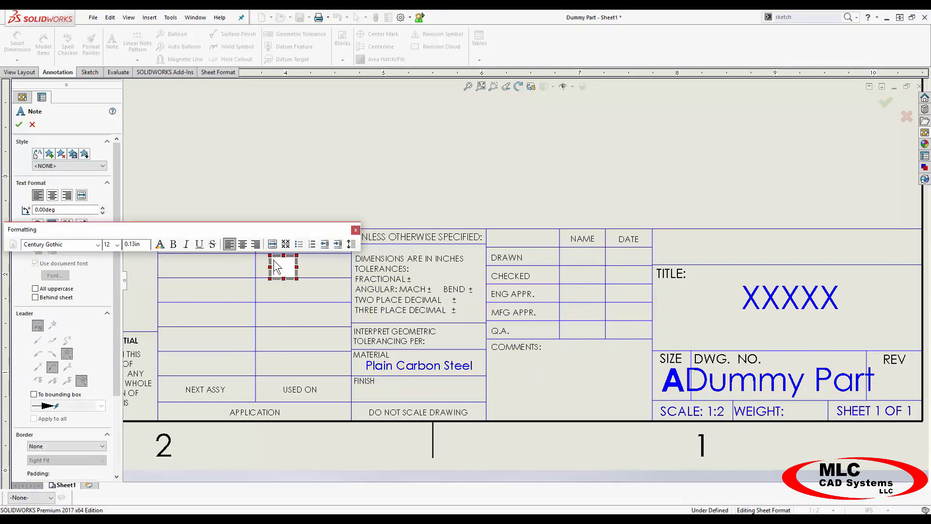
pyautogui.moveTo(271, 229); pyautogui.dragTo(468, 126)
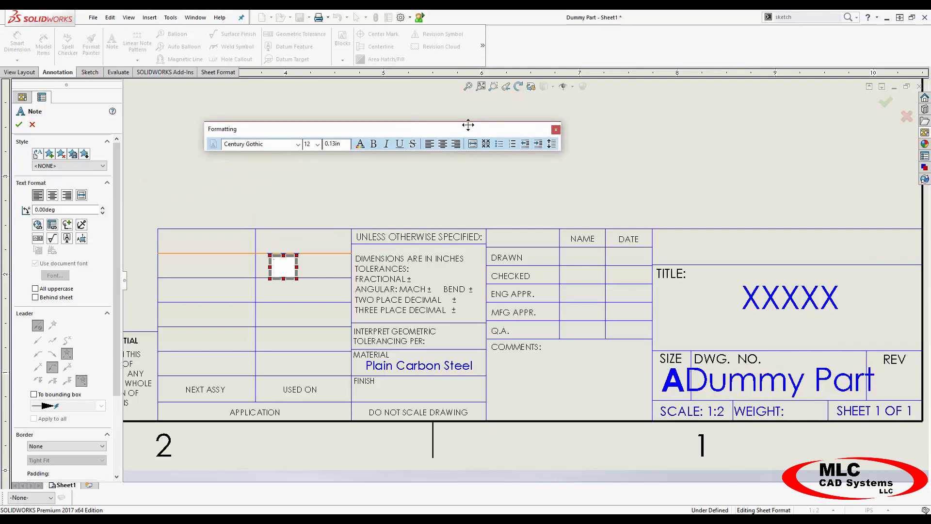
pyautogui.click(53, 225)
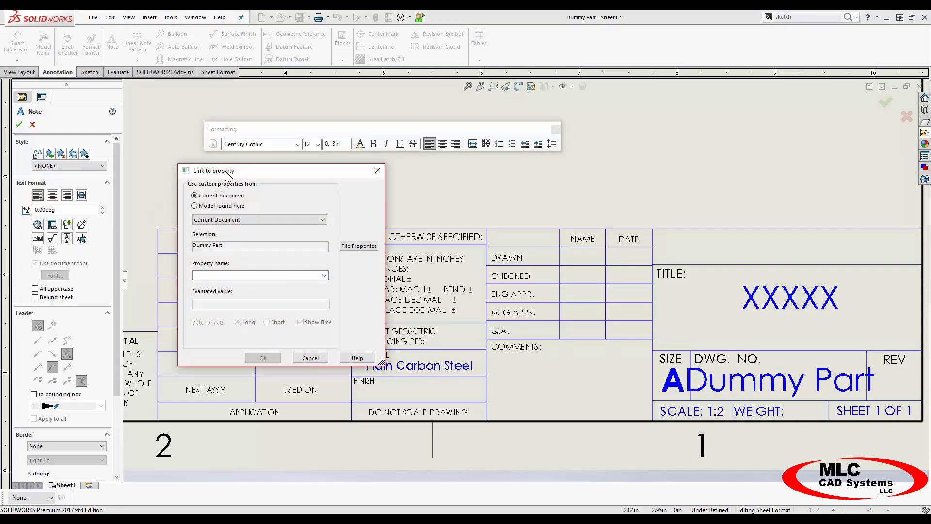
pyautogui.click(231, 208)
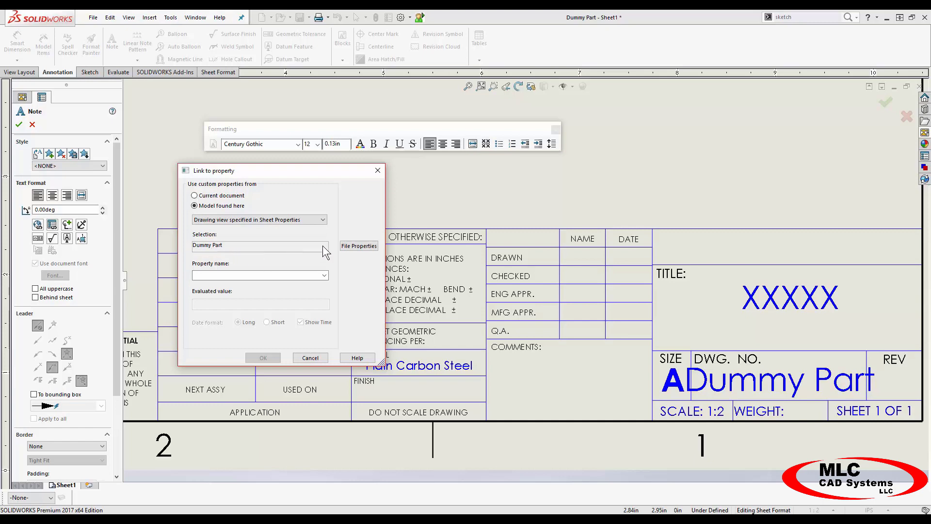
pyautogui.click(350, 248)
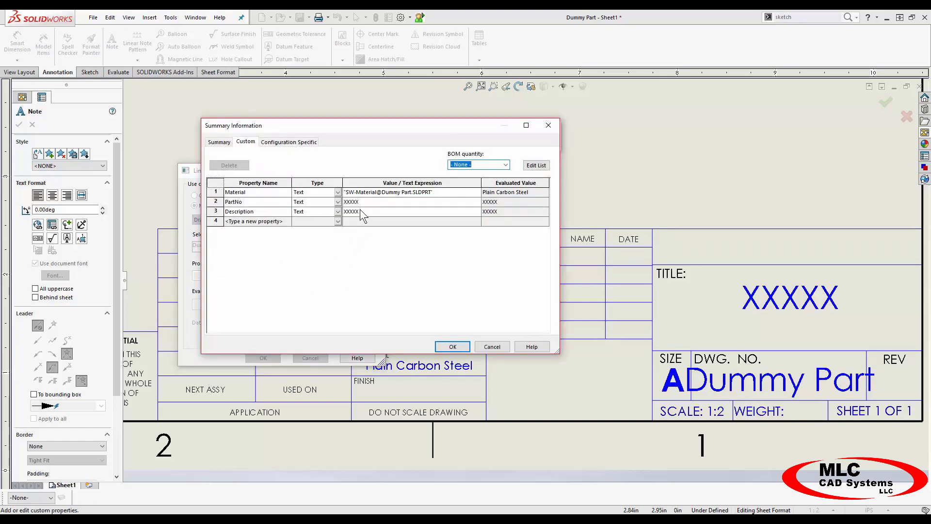
pyautogui.click(453, 346)
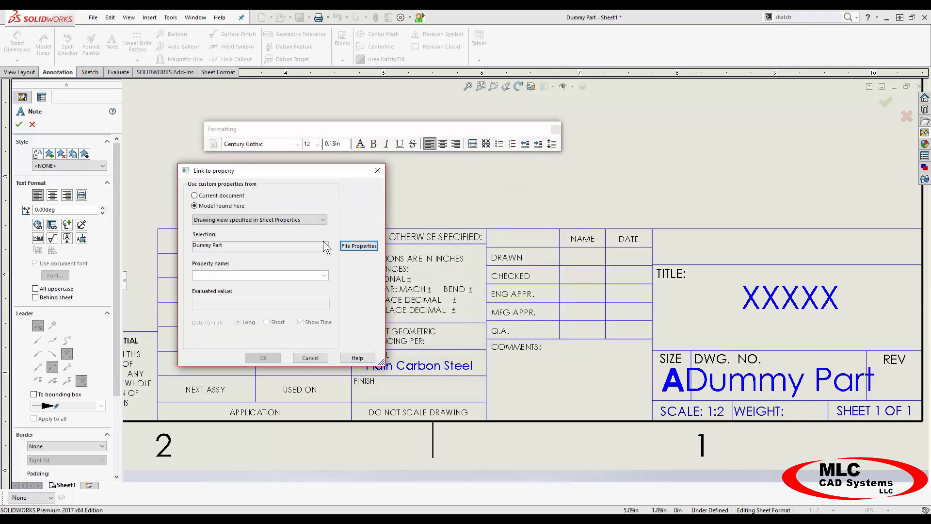
pyautogui.click(324, 276)
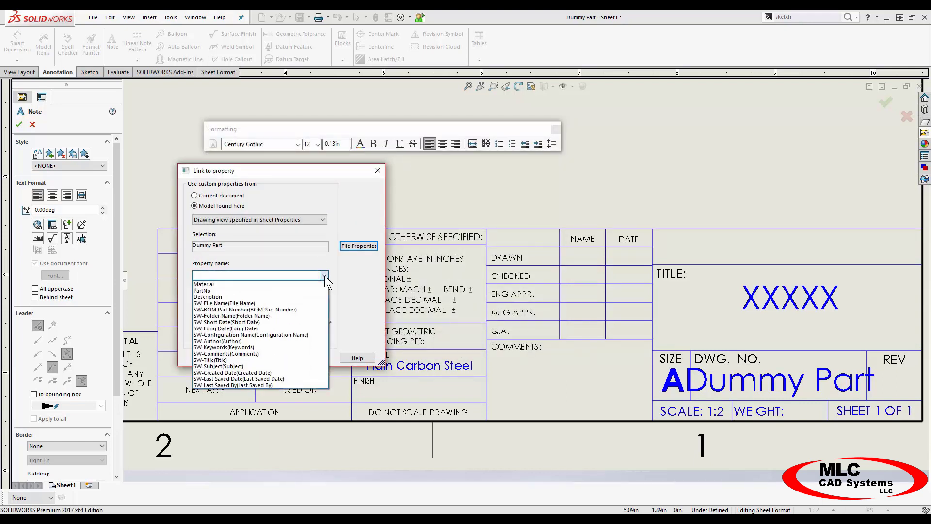
pyautogui.click(211, 289)
pyautogui.click(263, 357)
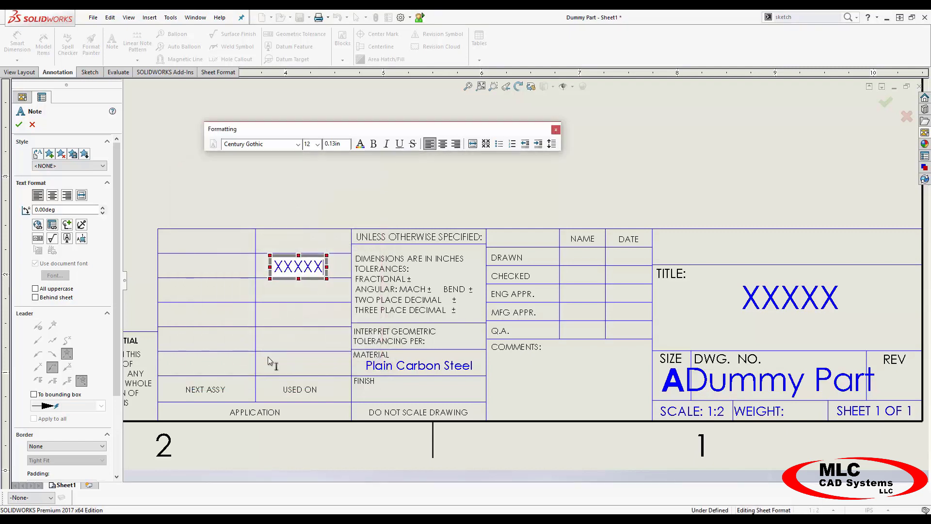
pyautogui.click(339, 194)
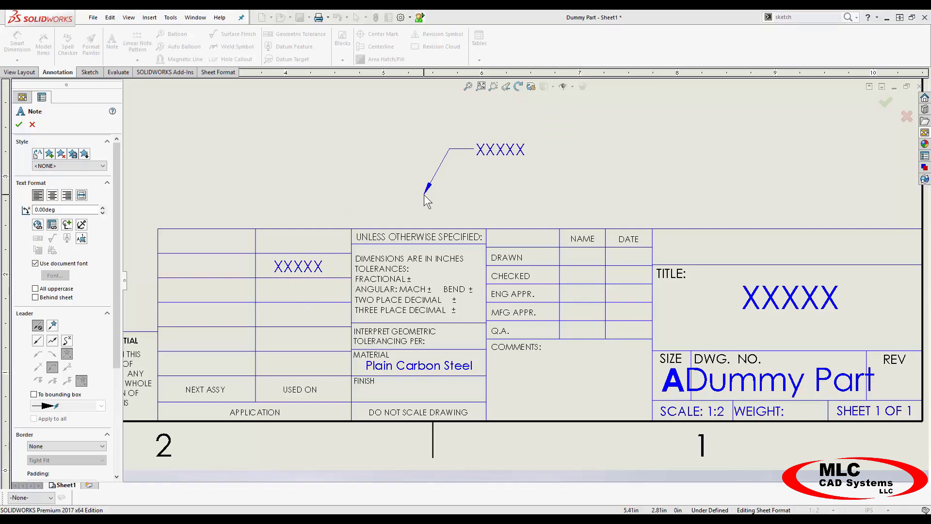
pyautogui.press('Escape')
# - Exit sheet-format editing and return to the drawing sheet with the part view
pyautogui.scroll(5, 601, 202)
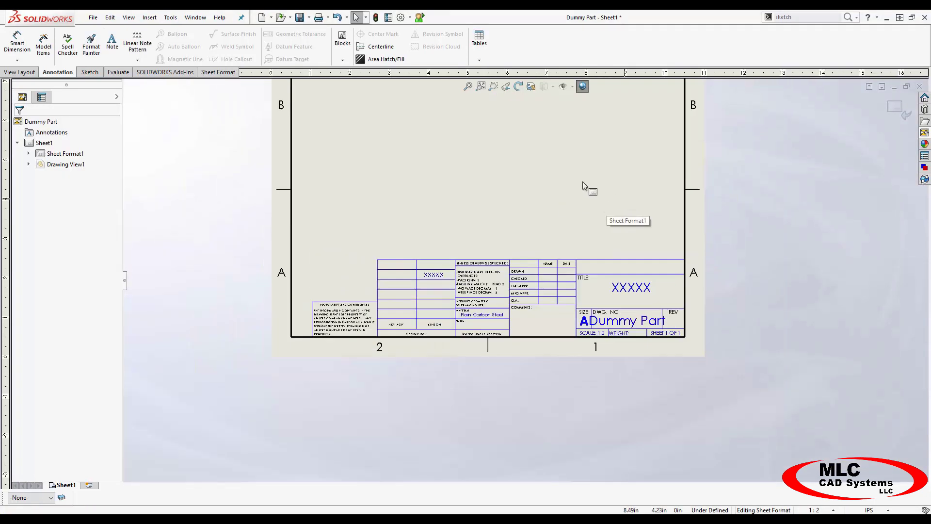
pyautogui.scroll(-3, 534, 167)
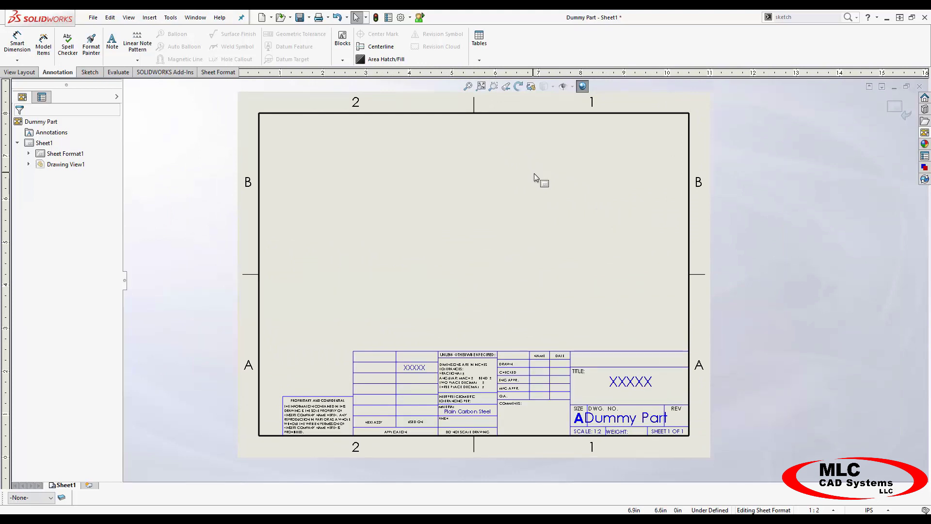
pyautogui.click(894, 107)
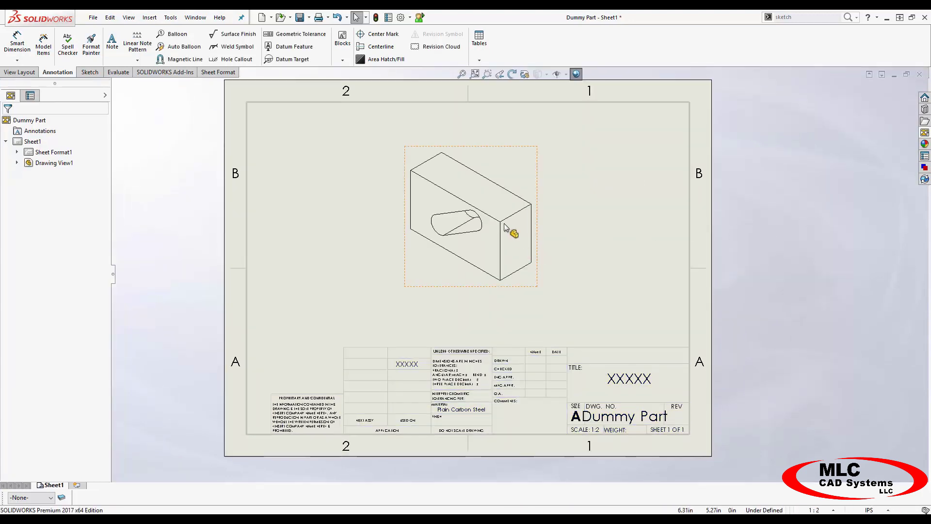
pyautogui.click(420, 368)
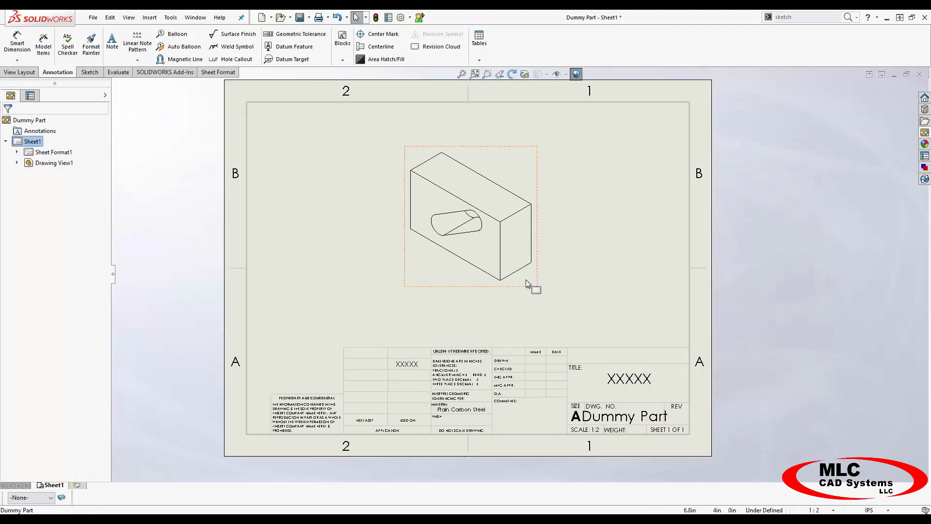
pyautogui.scroll(-1, 535, 253)
pyautogui.scroll(1, 531, 257)
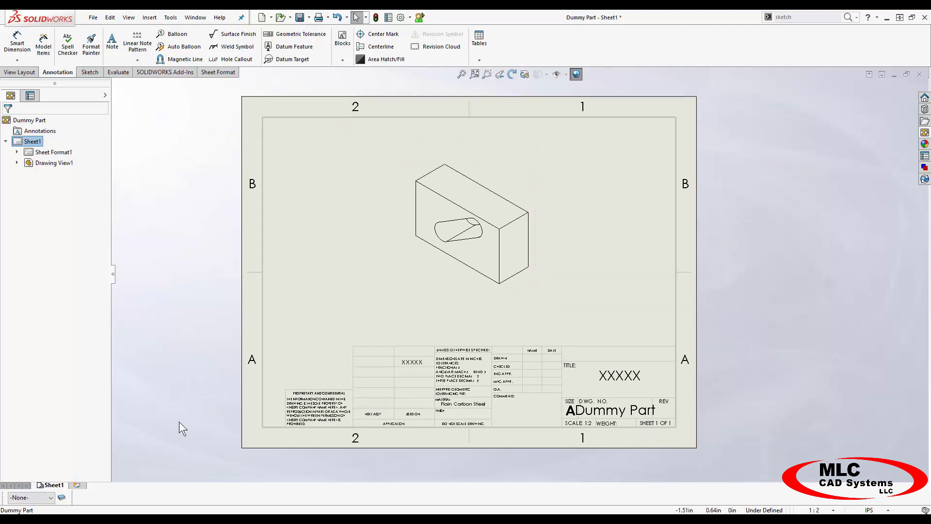
pyautogui.rightClick(58, 487)
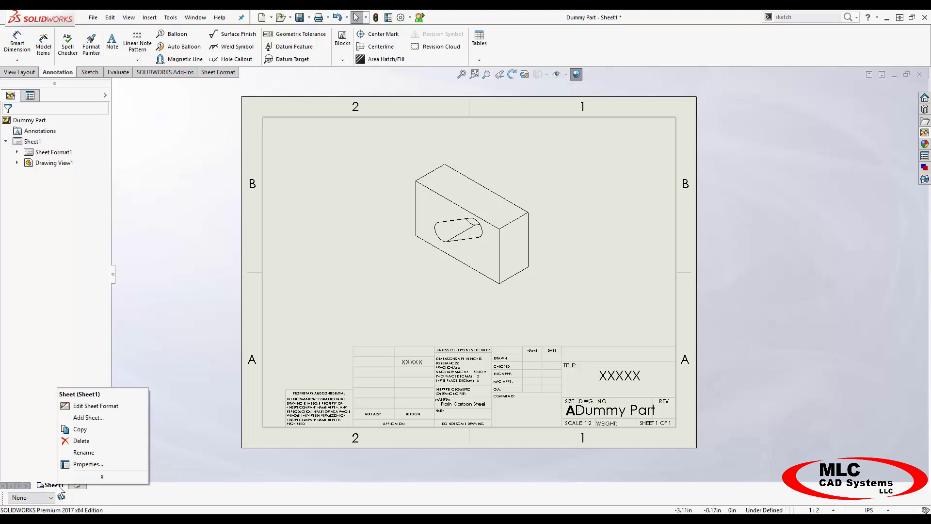
# - Review Sheet1's properties without changing anything, then bring up the File menu
pyautogui.click(85, 467)
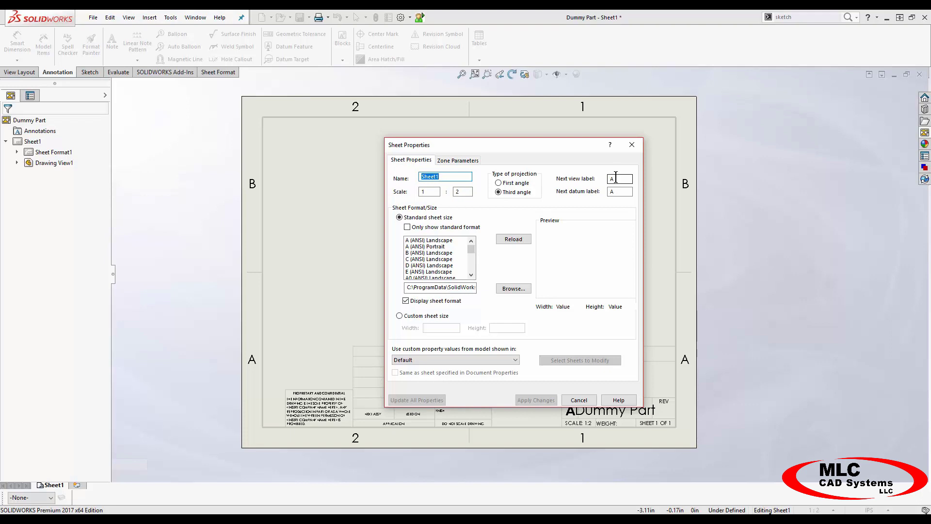
pyautogui.click(633, 145)
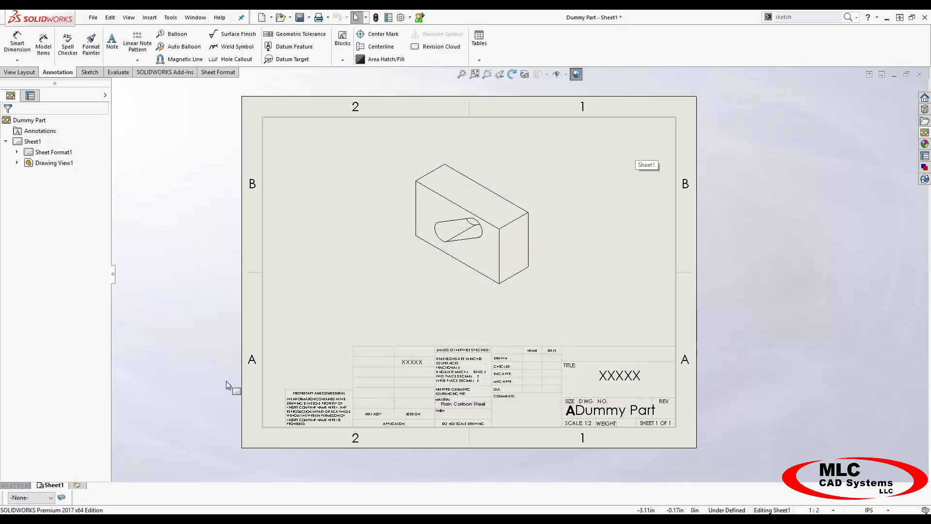
pyautogui.click(77, 485)
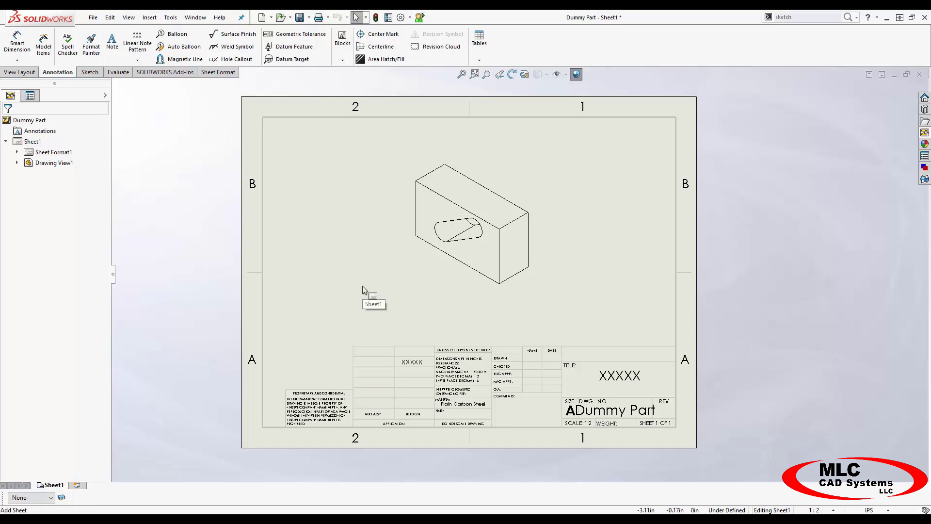
pyautogui.click(93, 18)
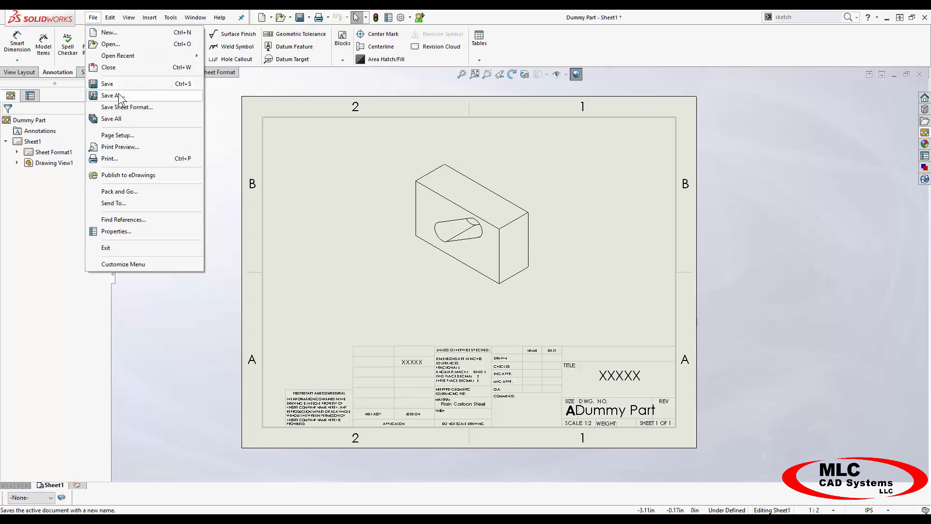
# - Save the sheet format as 'New Sheet Format' in Documents > Solidworks Custom
pyautogui.click(165, 109)
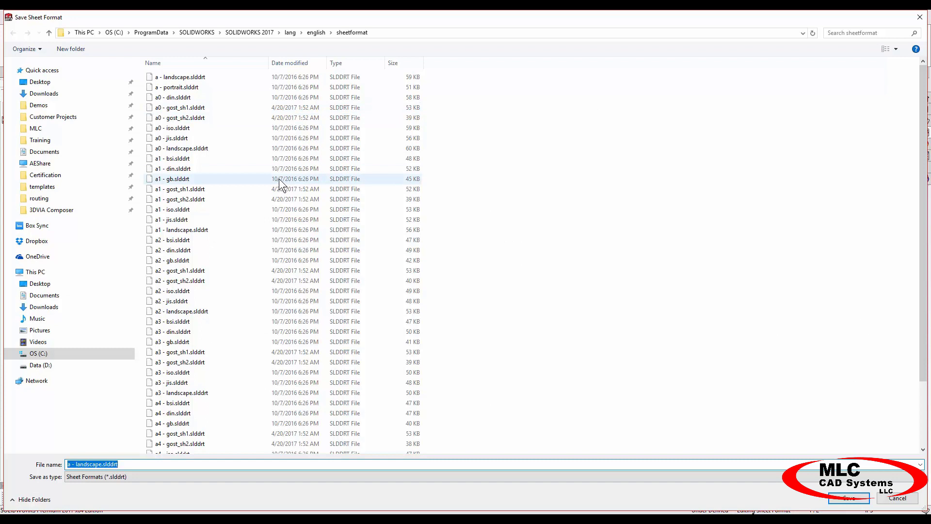
pyautogui.click(65, 151)
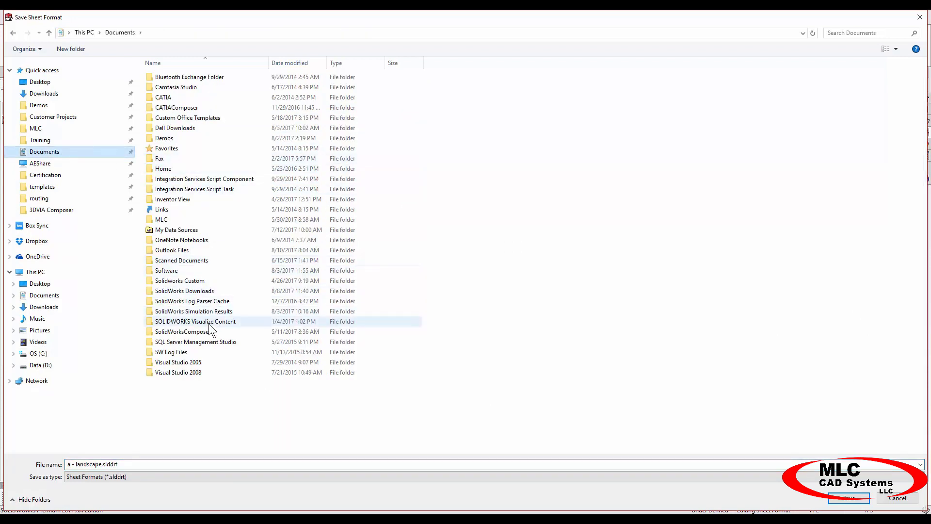
pyautogui.click(199, 283)
pyautogui.doubleClick(198, 283)
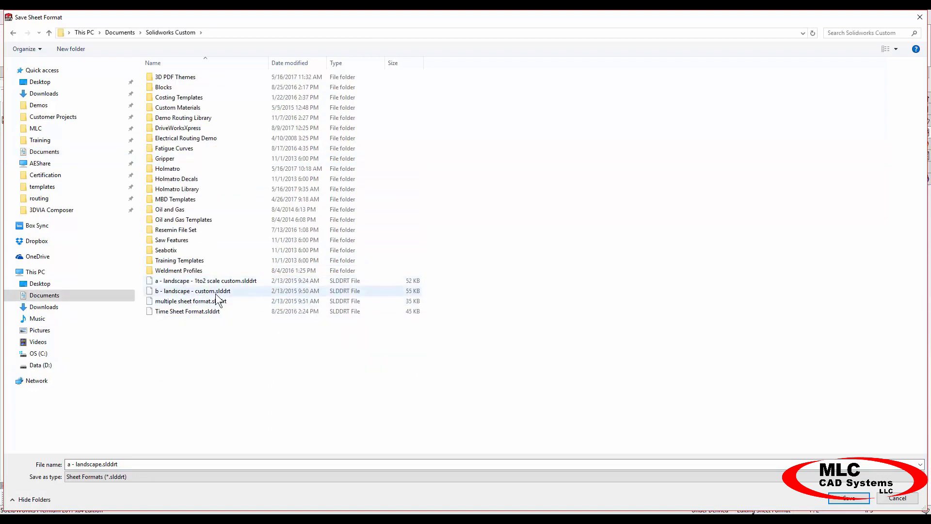
pyautogui.click(97, 466)
pyautogui.click(97, 465)
pyautogui.doubleClick(97, 466)
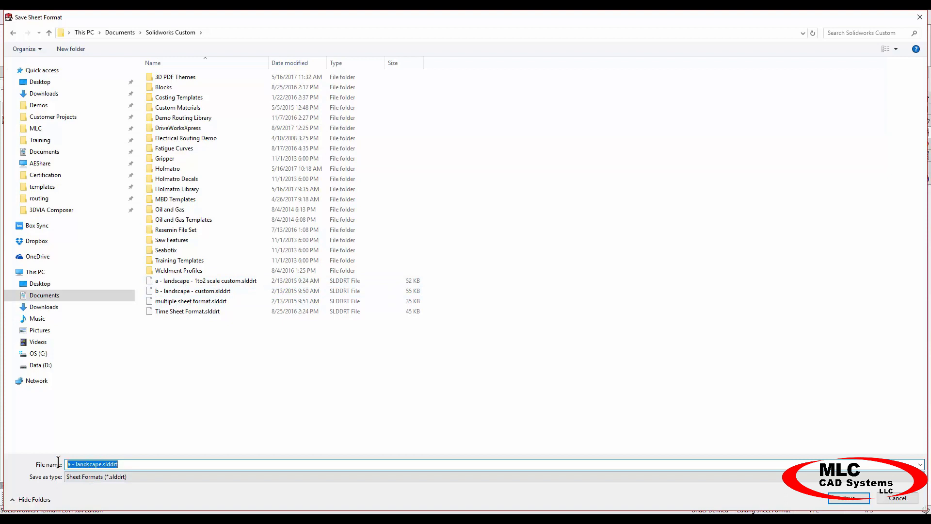
pyautogui.click(100, 465)
pyautogui.moveTo(100, 465); pyautogui.dragTo(55, 464)
pyautogui.write('New Sheet Format')
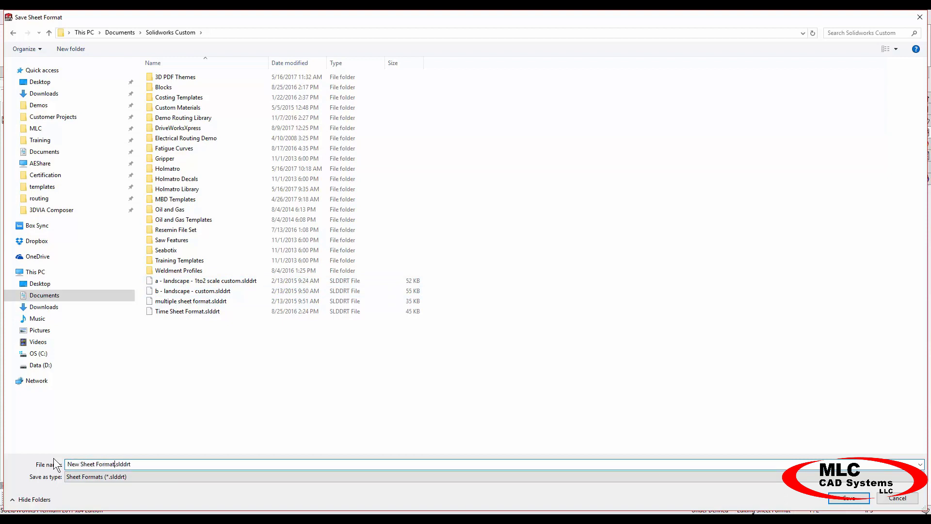
pyautogui.click(849, 498)
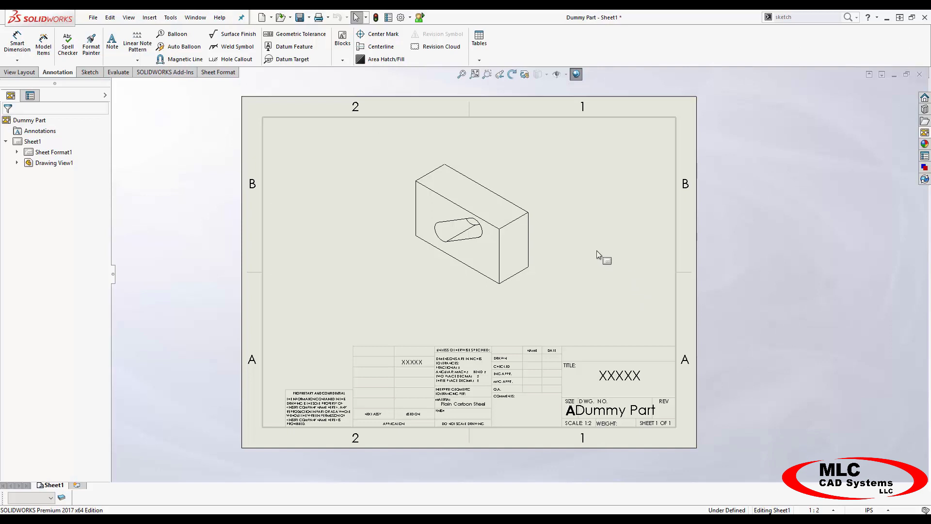
# - Check in Document Properties that Units are IPS inches with two decimals, then close
pyautogui.scroll(-1, 582, 223)
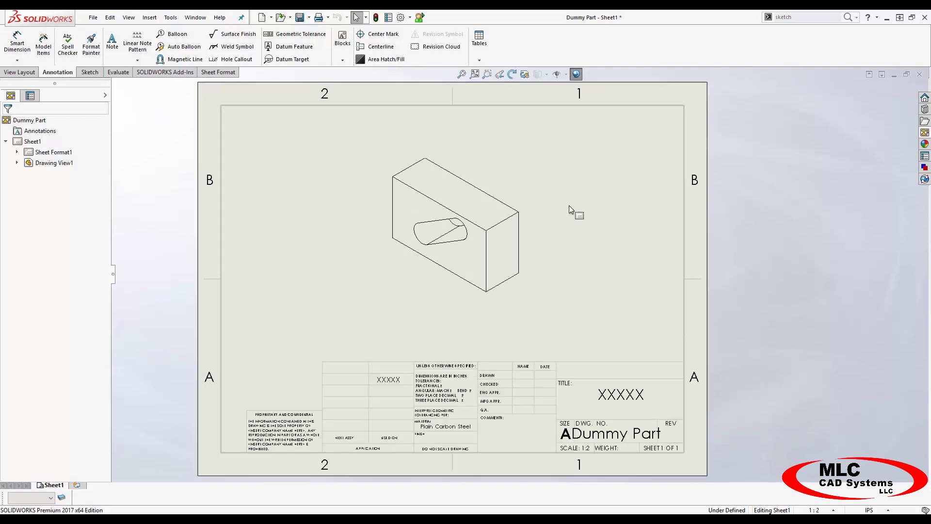
pyautogui.click(401, 18)
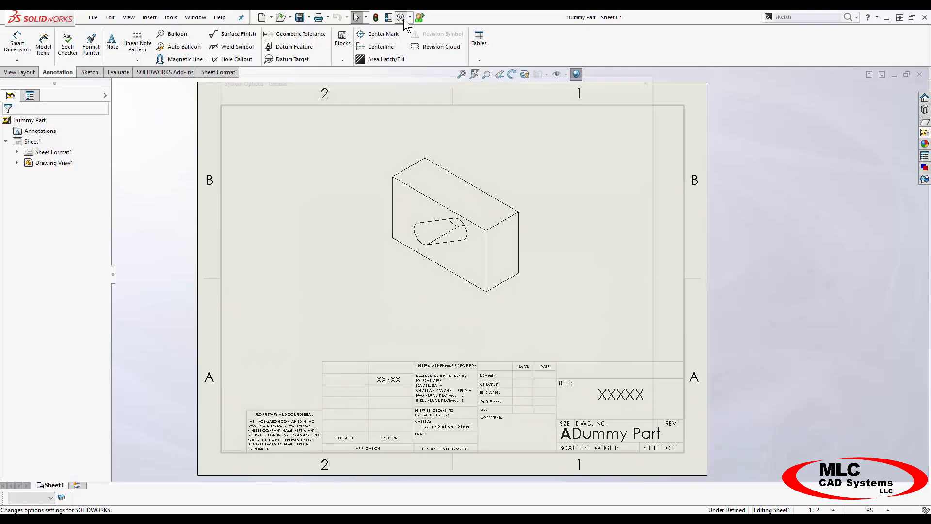
pyautogui.click(313, 97)
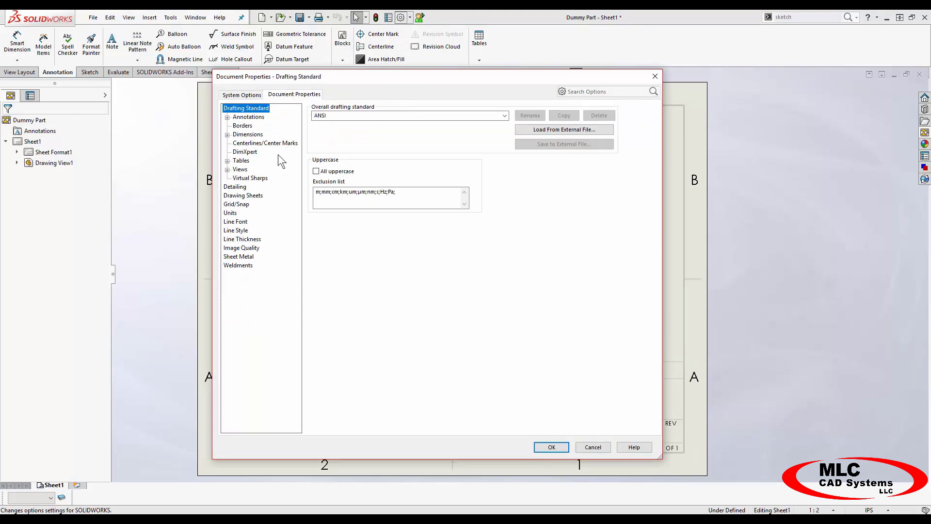
pyautogui.click(257, 195)
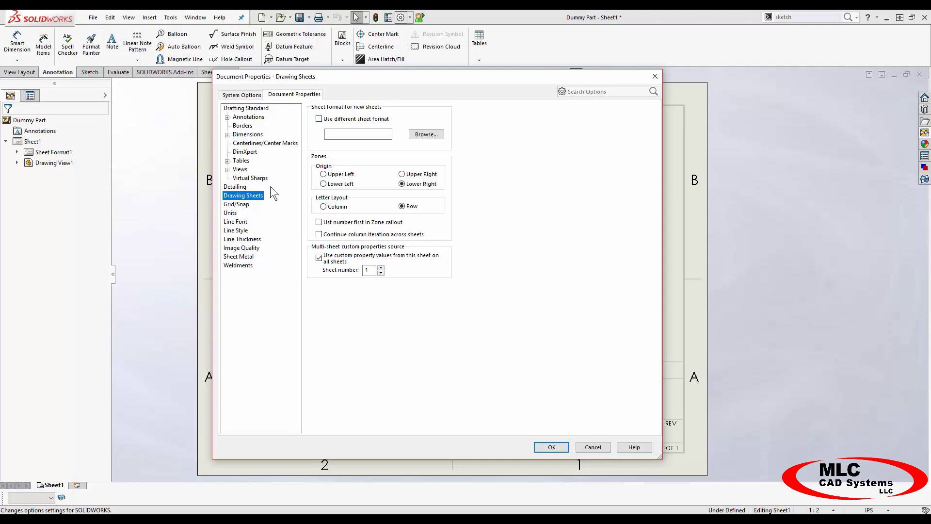
pyautogui.click(241, 214)
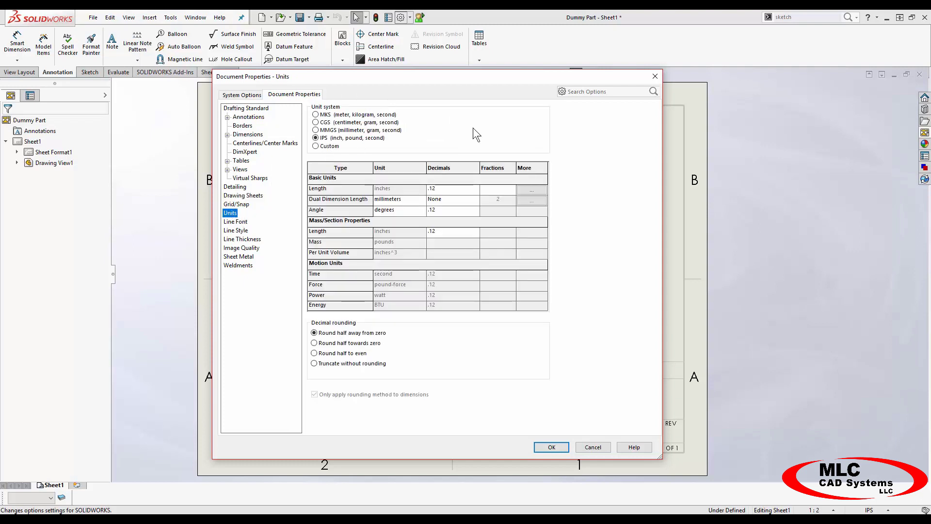
pyautogui.click(654, 78)
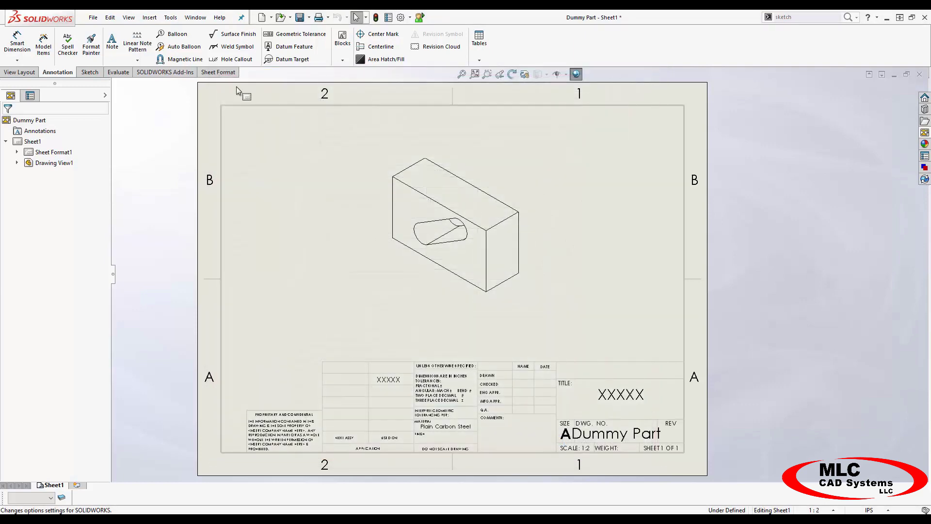
# - Save the drawing as 'New Drawing' in Documents > Solidworks Custom, including the modified part
pyautogui.click(96, 21)
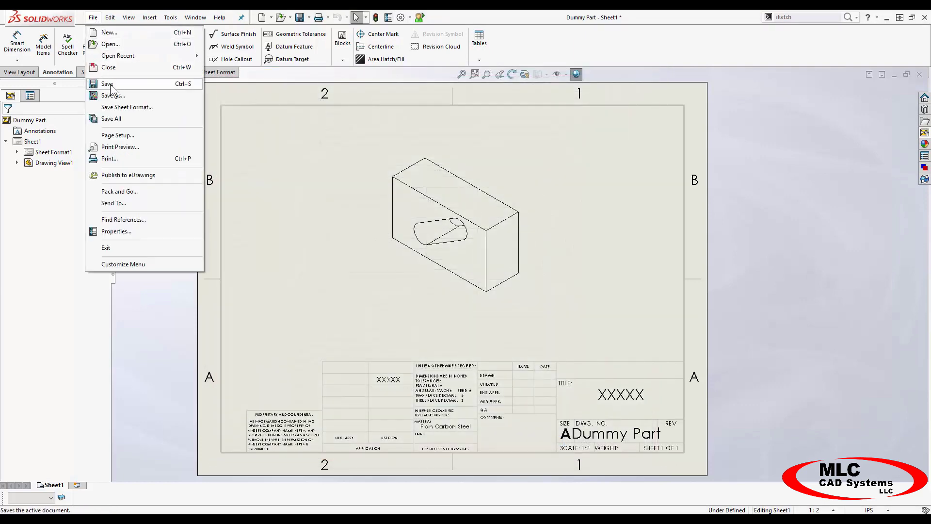
pyautogui.click(115, 97)
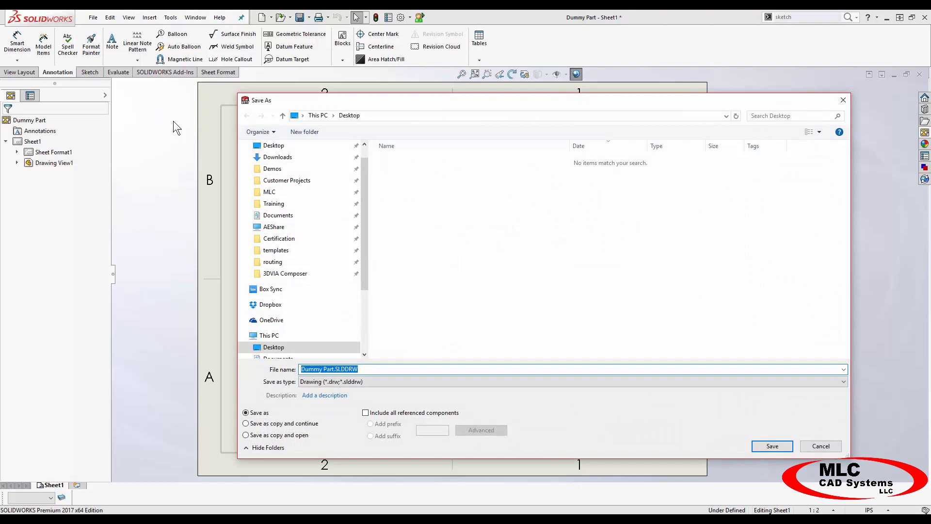
pyautogui.click(272, 214)
pyautogui.scroll(-2, 427, 272)
pyautogui.doubleClick(413, 313)
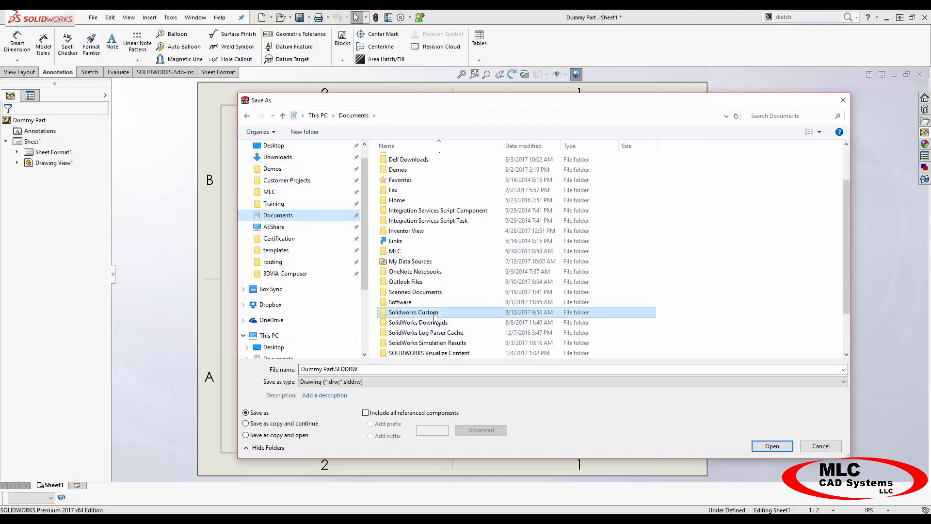
pyautogui.click(335, 369)
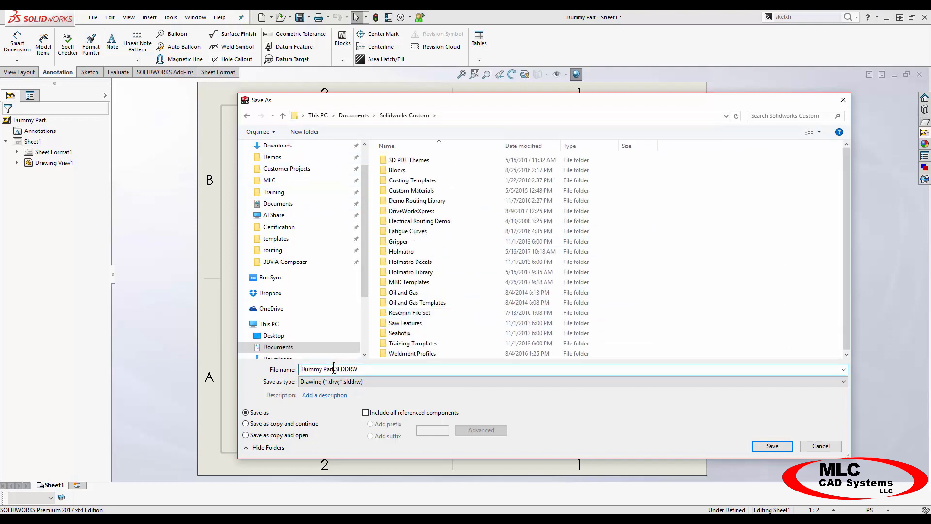
pyautogui.moveTo(335, 369); pyautogui.dragTo(292, 369)
pyautogui.write('New Drawing')
pyautogui.click(772, 446)
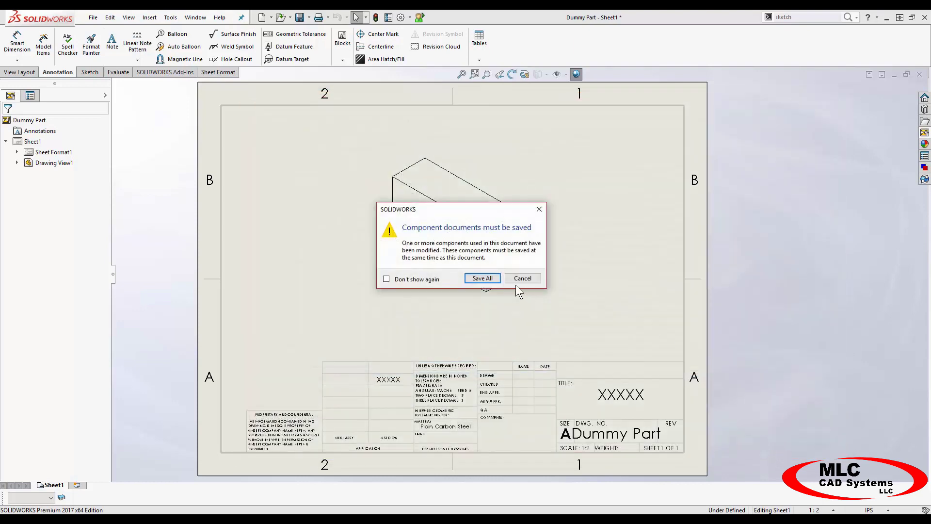
pyautogui.click(477, 278)
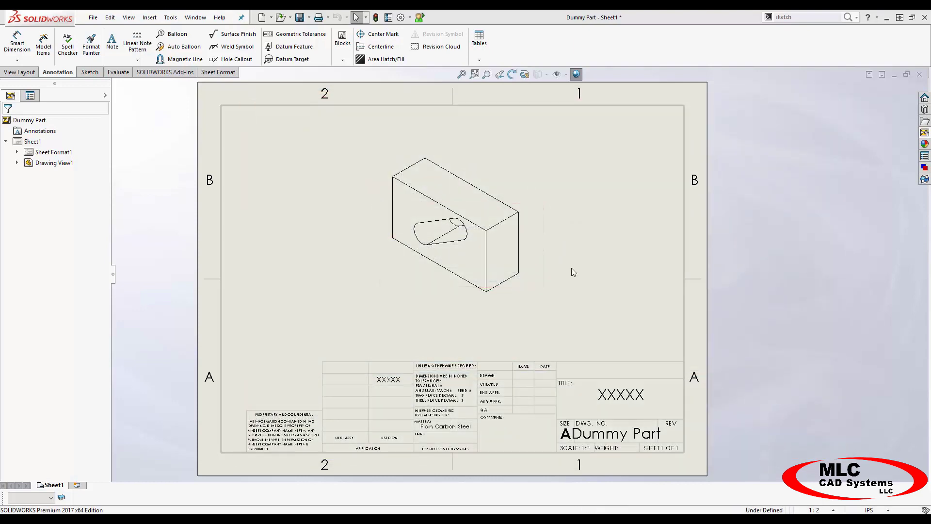
# - Delete Drawing View1 so the sheet is left empty
pyautogui.click(509, 177)
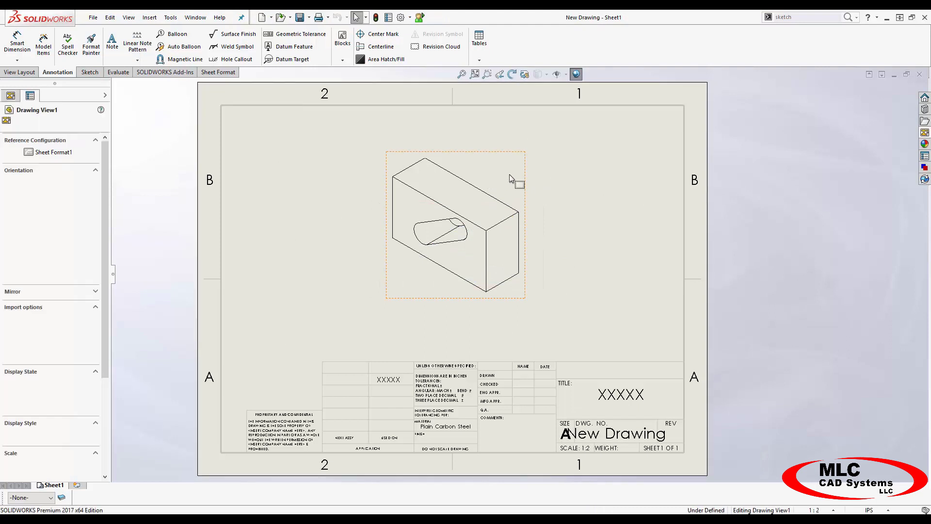
pyautogui.press('Delete')
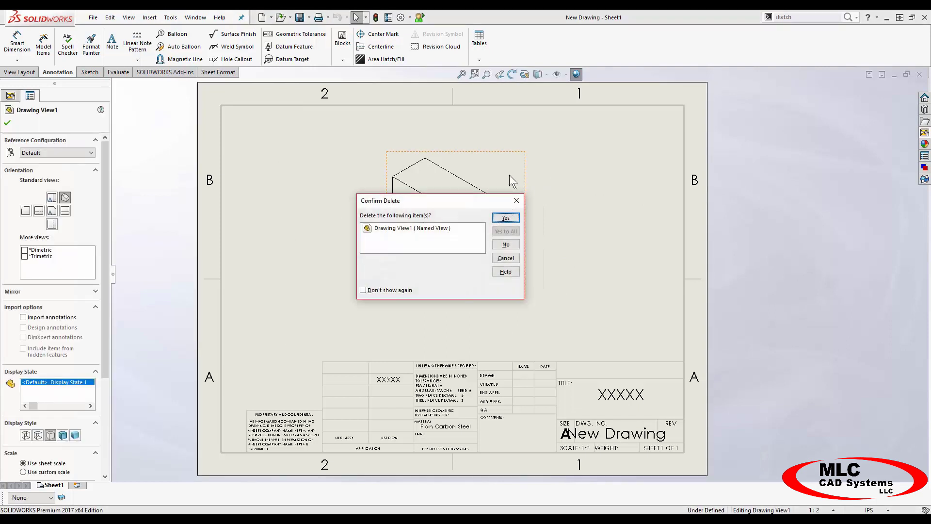
pyautogui.click(503, 217)
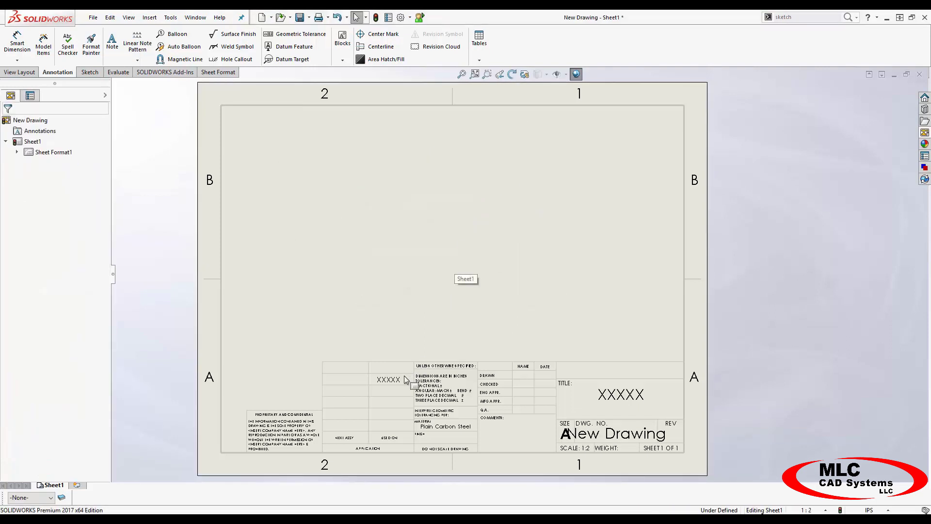
pyautogui.click(312, 177)
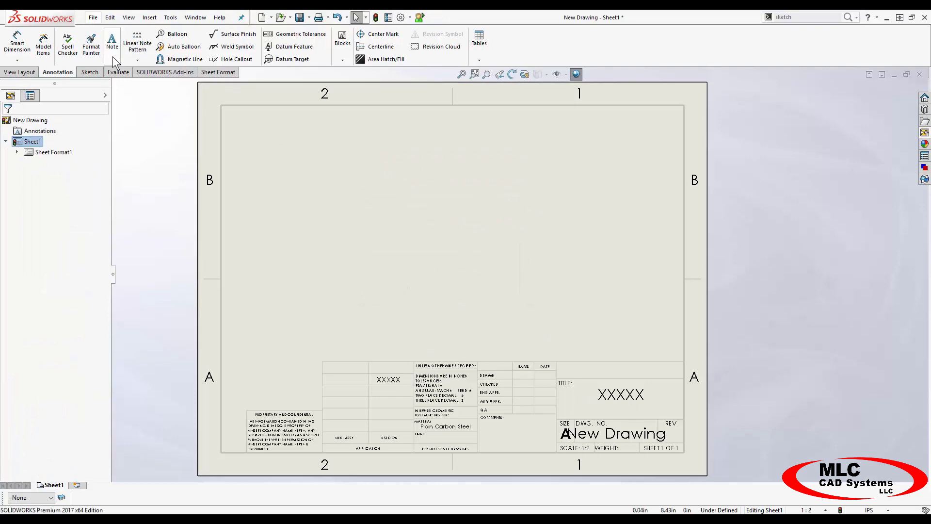
# - Save the empty sheet as the New Drawing.drwdot drawing template
pyautogui.click(93, 18)
pyautogui.click(118, 91)
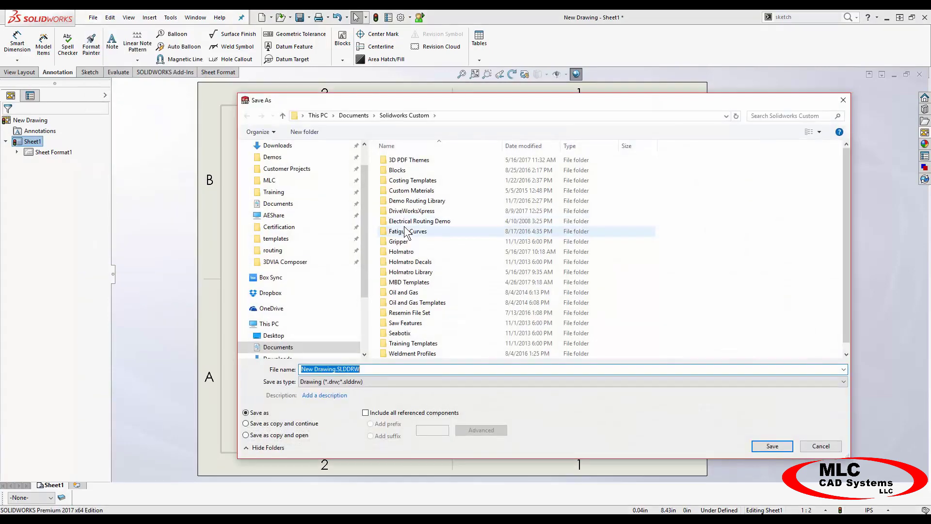
pyautogui.click(383, 382)
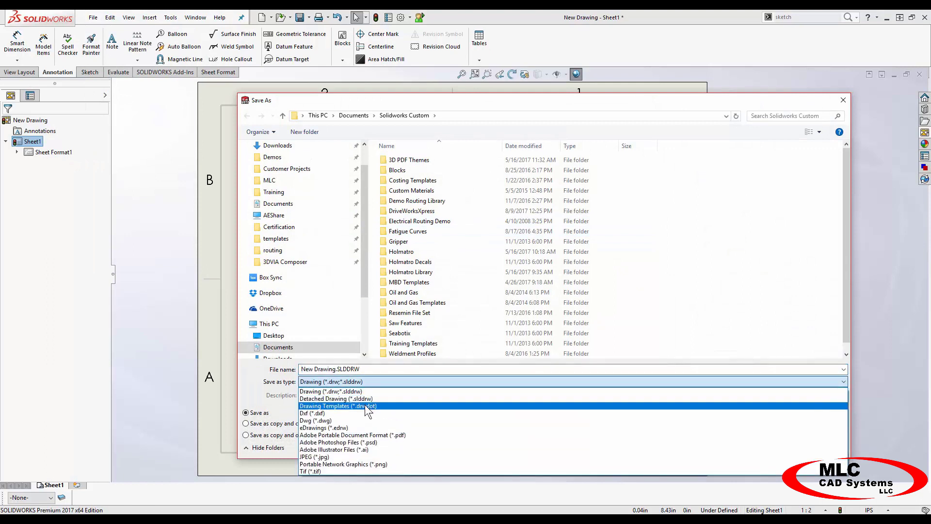
pyautogui.click(376, 407)
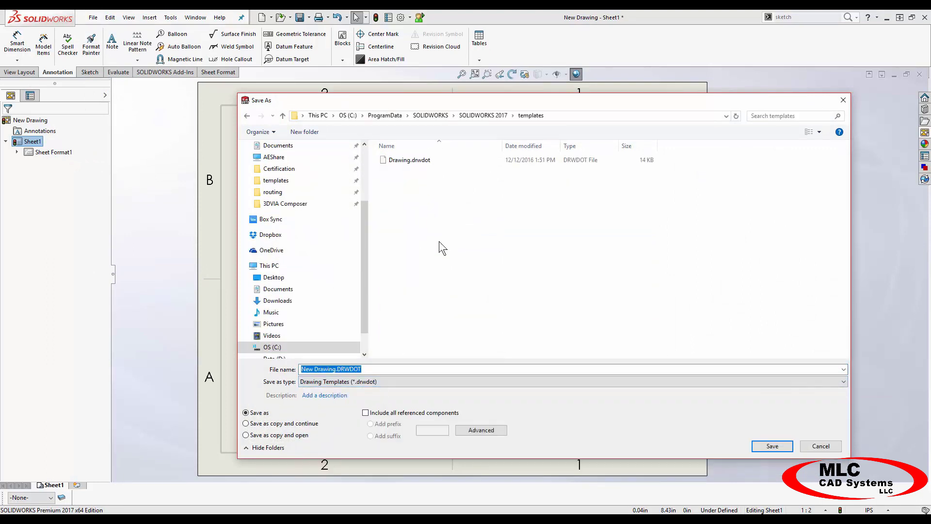
pyautogui.click(762, 448)
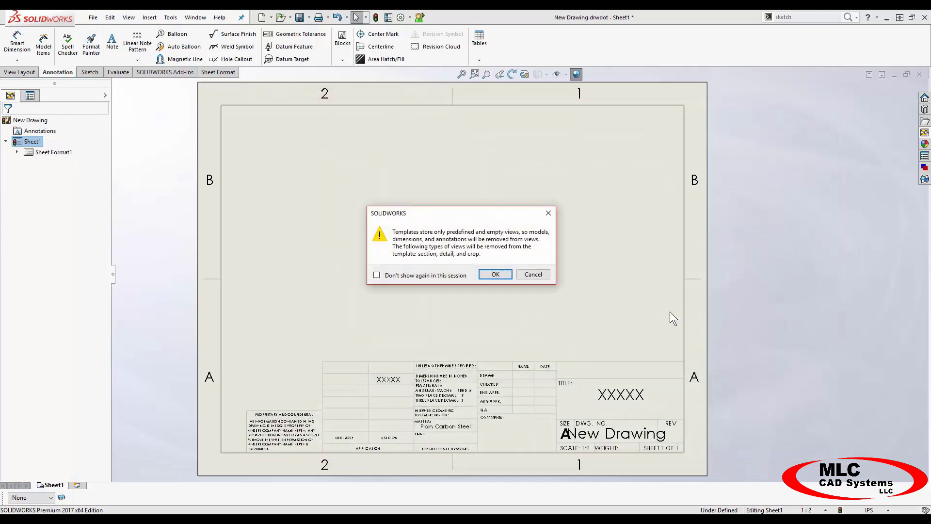
pyautogui.click(484, 273)
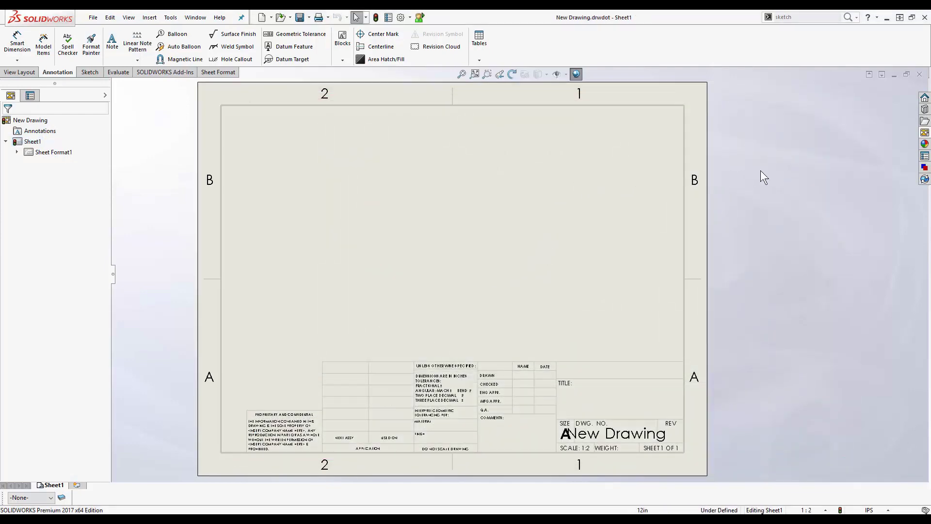
pyautogui.click(469, 507)
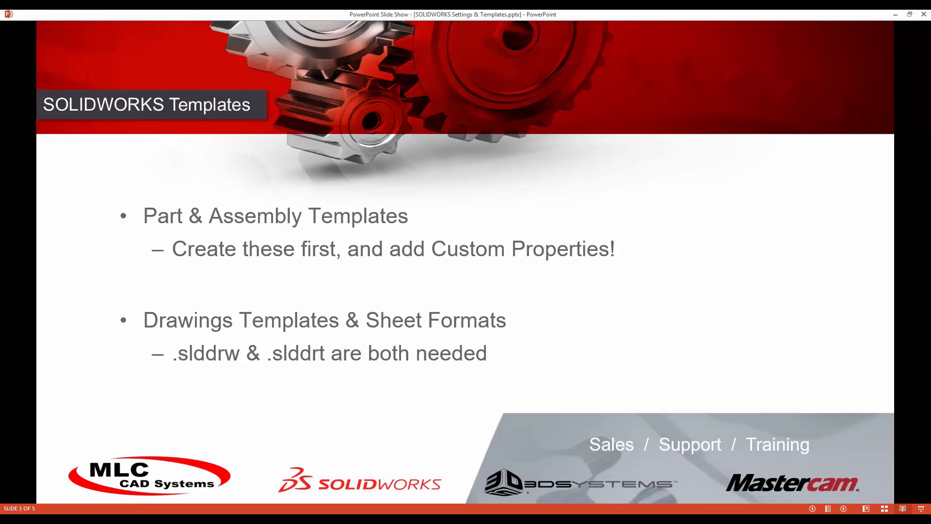
# - Return from the PowerPoint slides to the New Drawing template in SOLIDWORKS
pyautogui.click(657, 499)
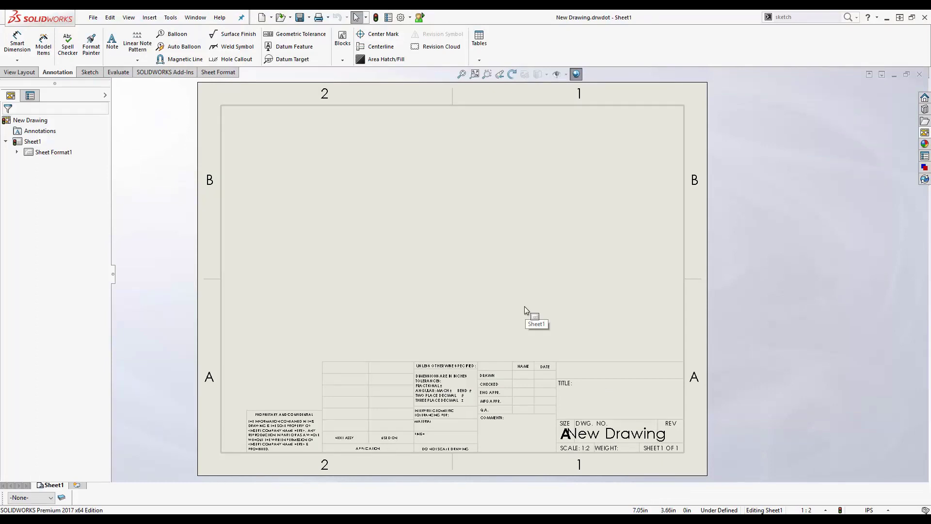
# - Close New Drawing and Dummy Part, then save all settings to swsettings_routing.sldreg
pyautogui.click(919, 75)
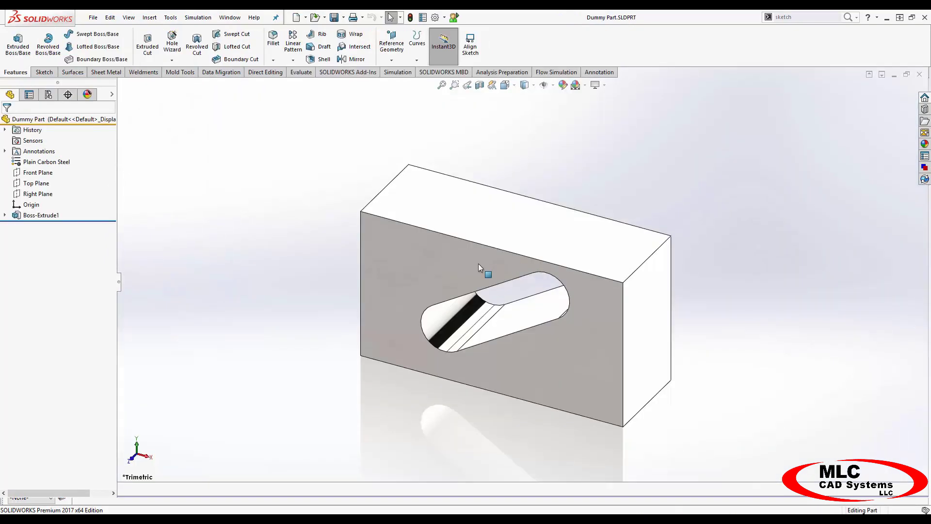
pyautogui.click(920, 74)
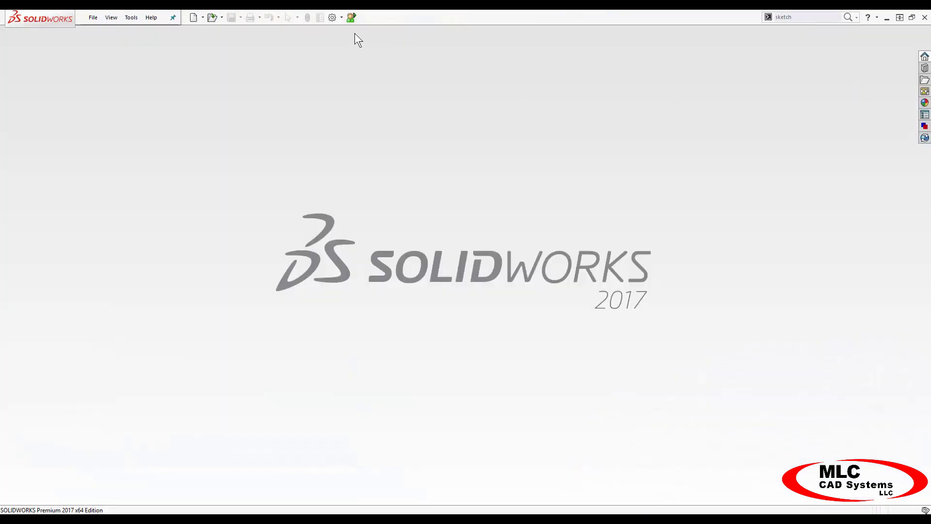
pyautogui.click(341, 19)
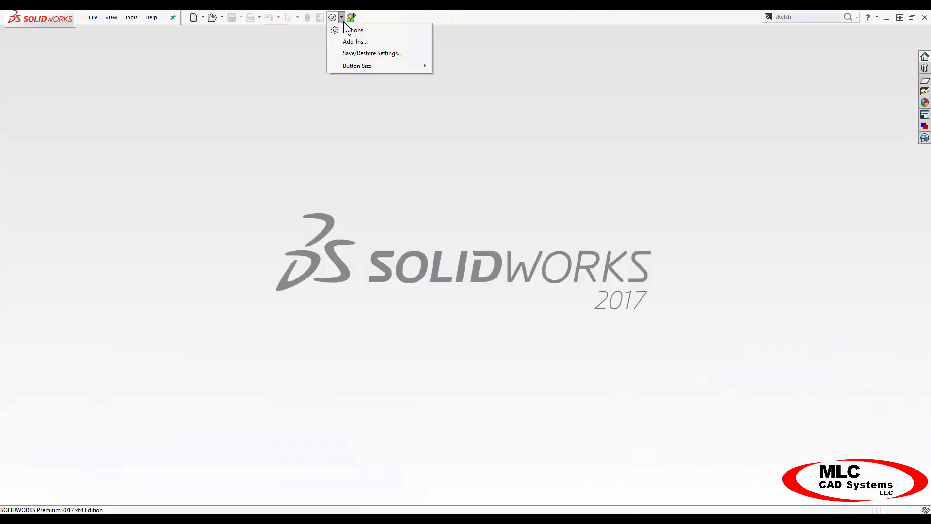
pyautogui.click(364, 55)
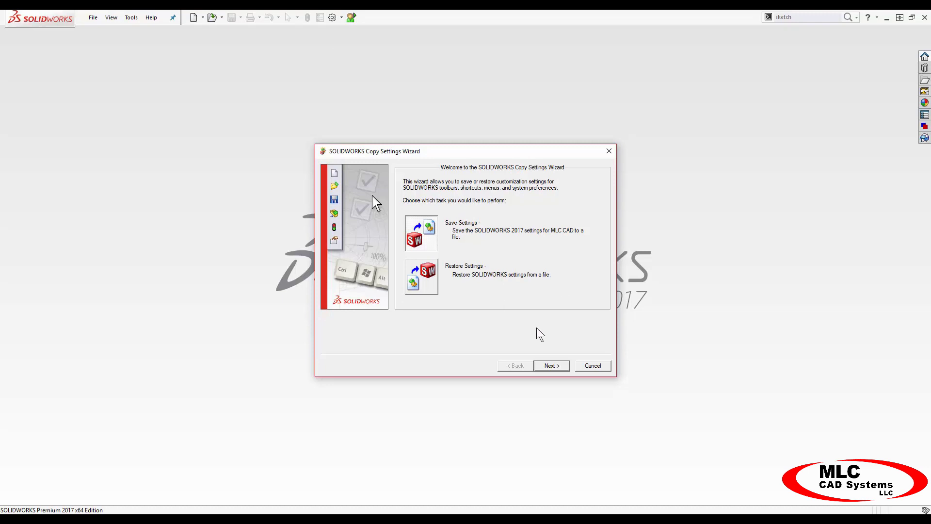
pyautogui.click(551, 365)
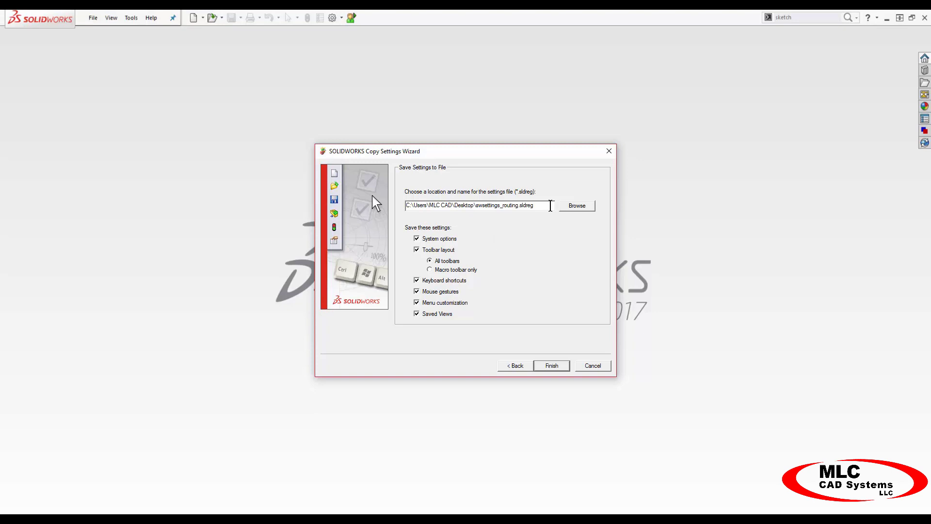
pyautogui.click(546, 366)
pyautogui.click(535, 288)
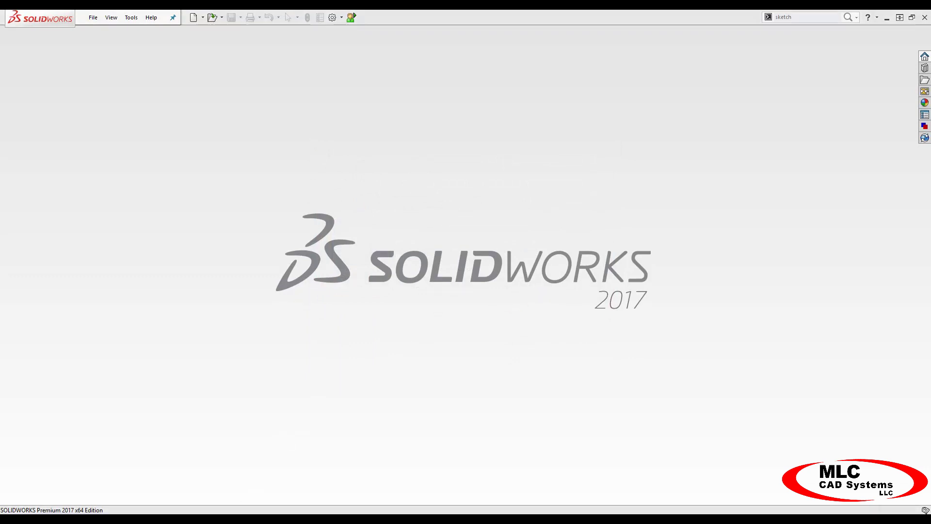
pyautogui.press('super+e')
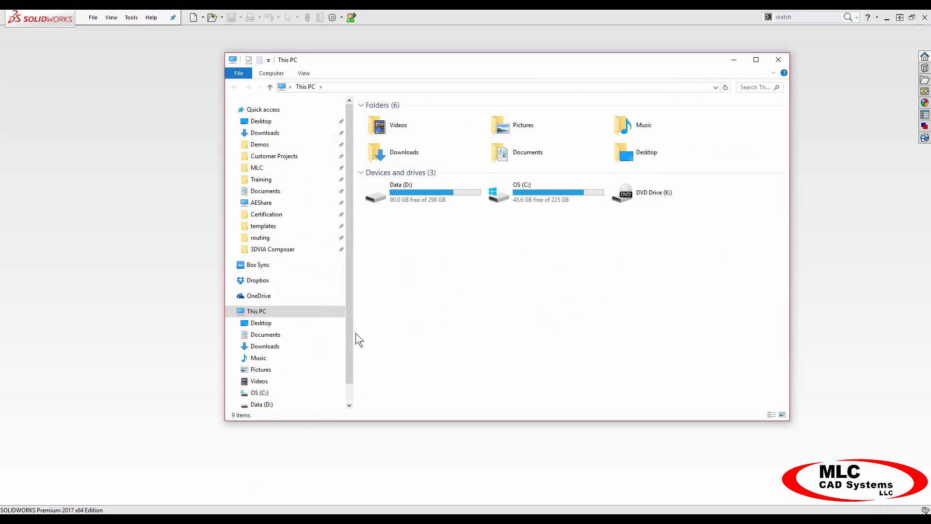
pyautogui.click(290, 191)
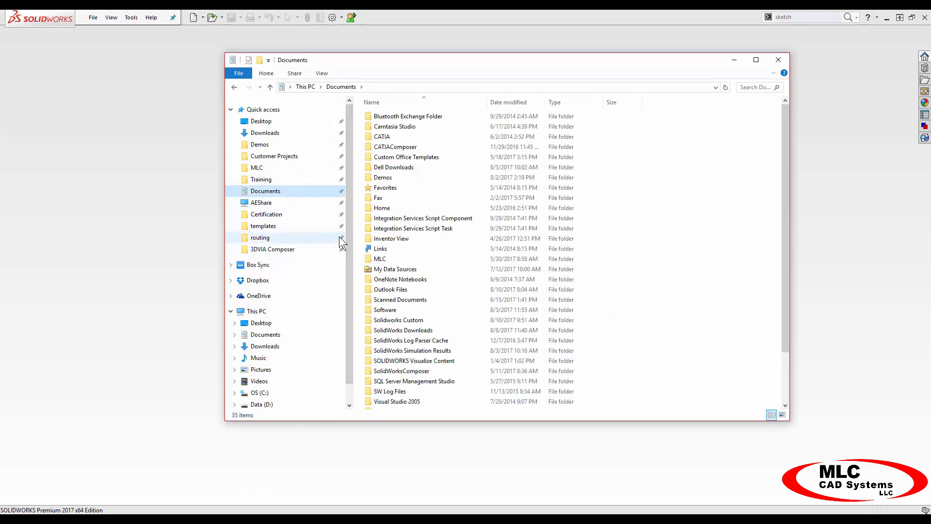
pyautogui.click(416, 319)
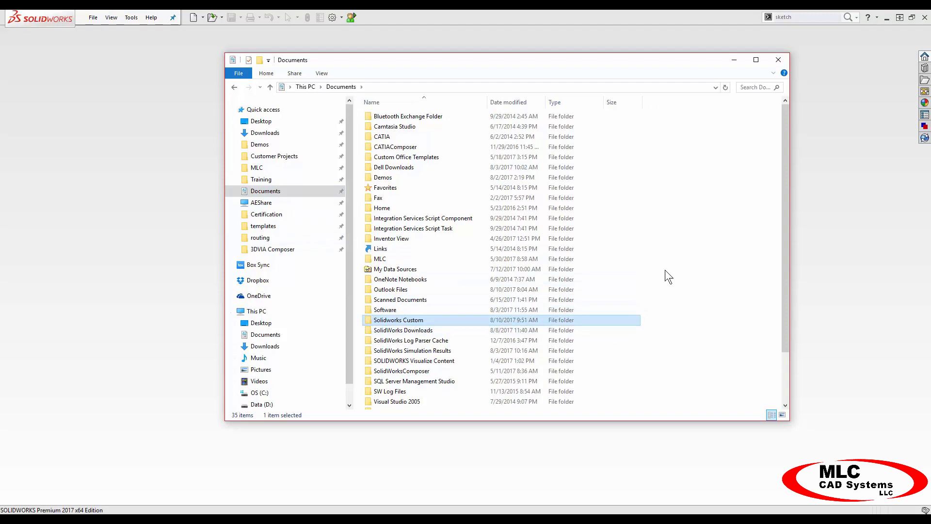
pyautogui.click(780, 61)
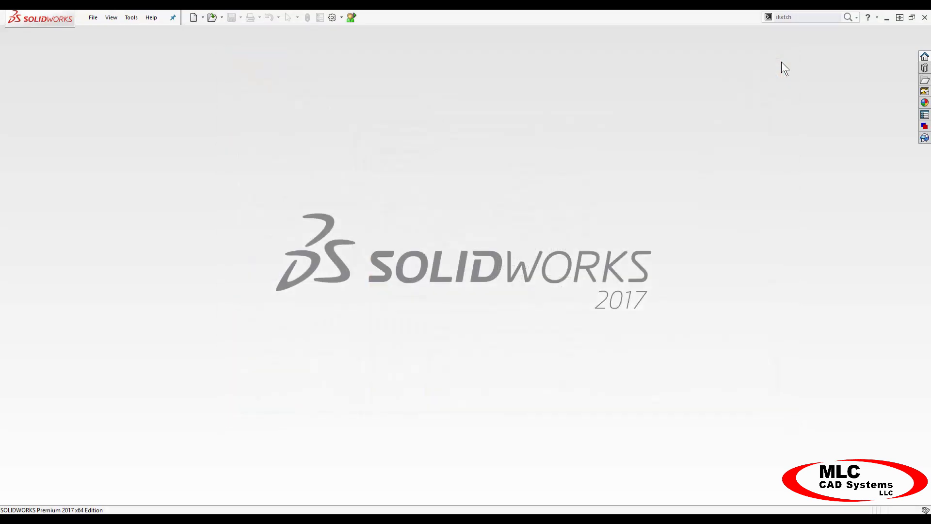